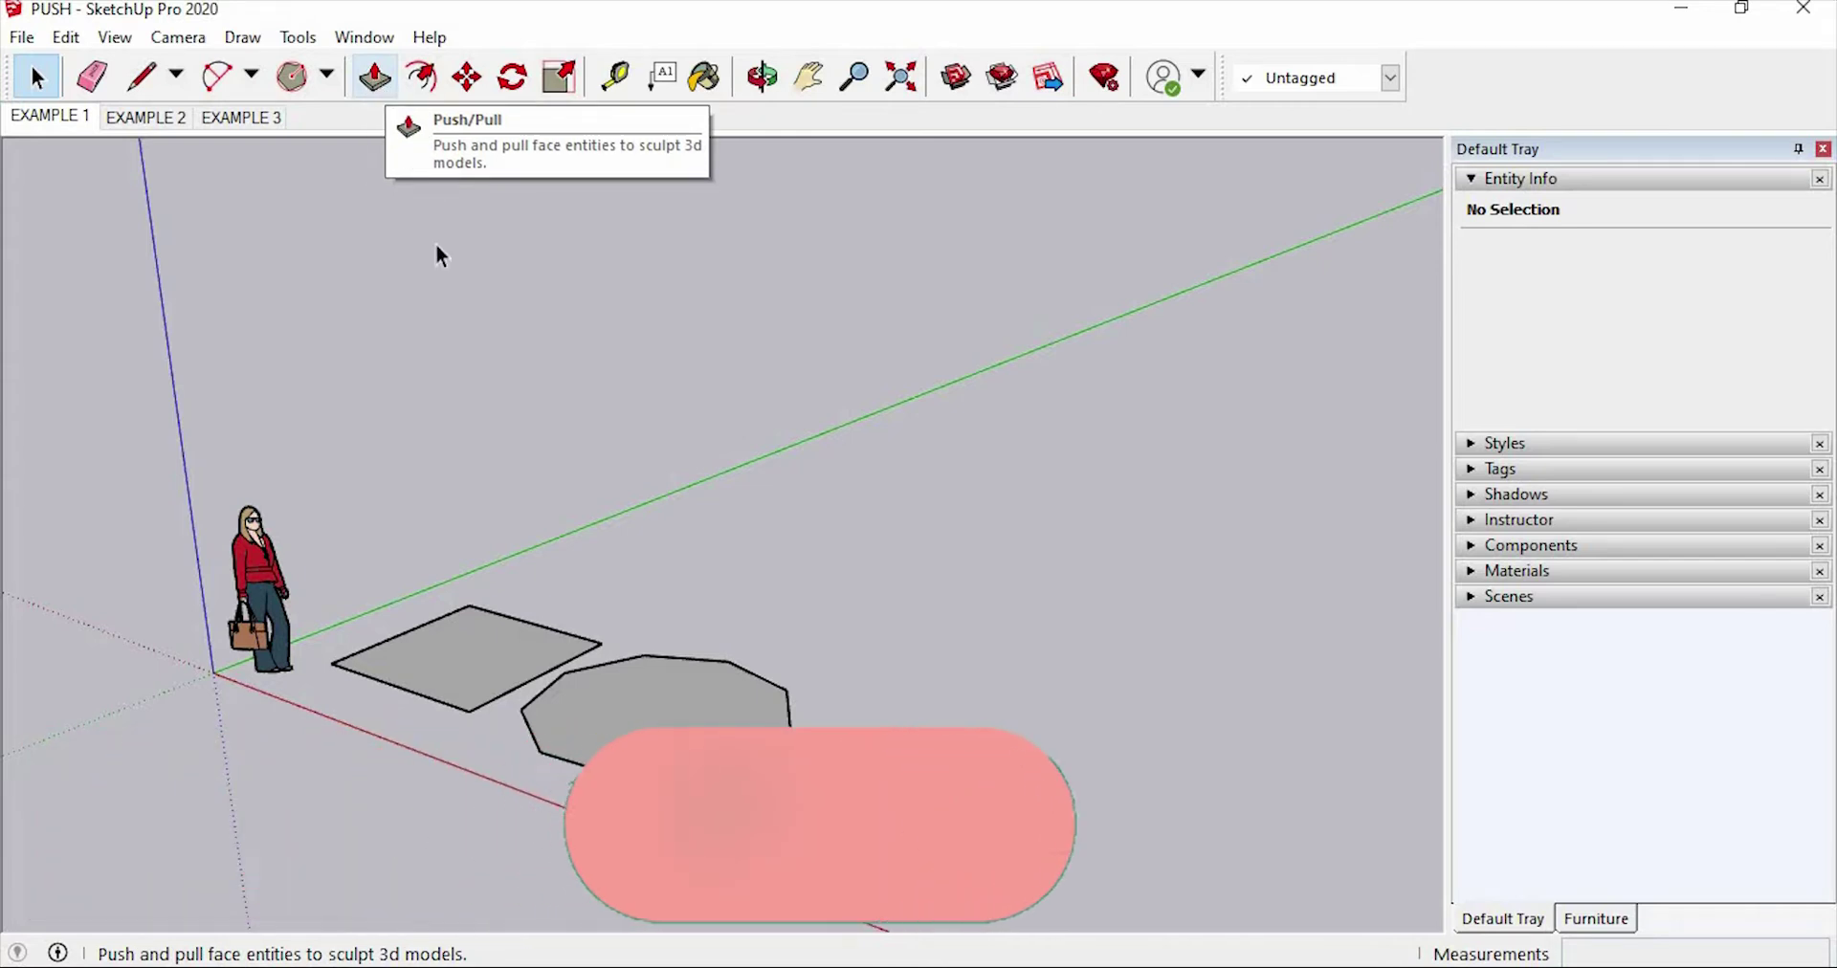
# Step: Push/Pull the flat square face upward into a box 3.36 m tall
pyautogui.press('p')
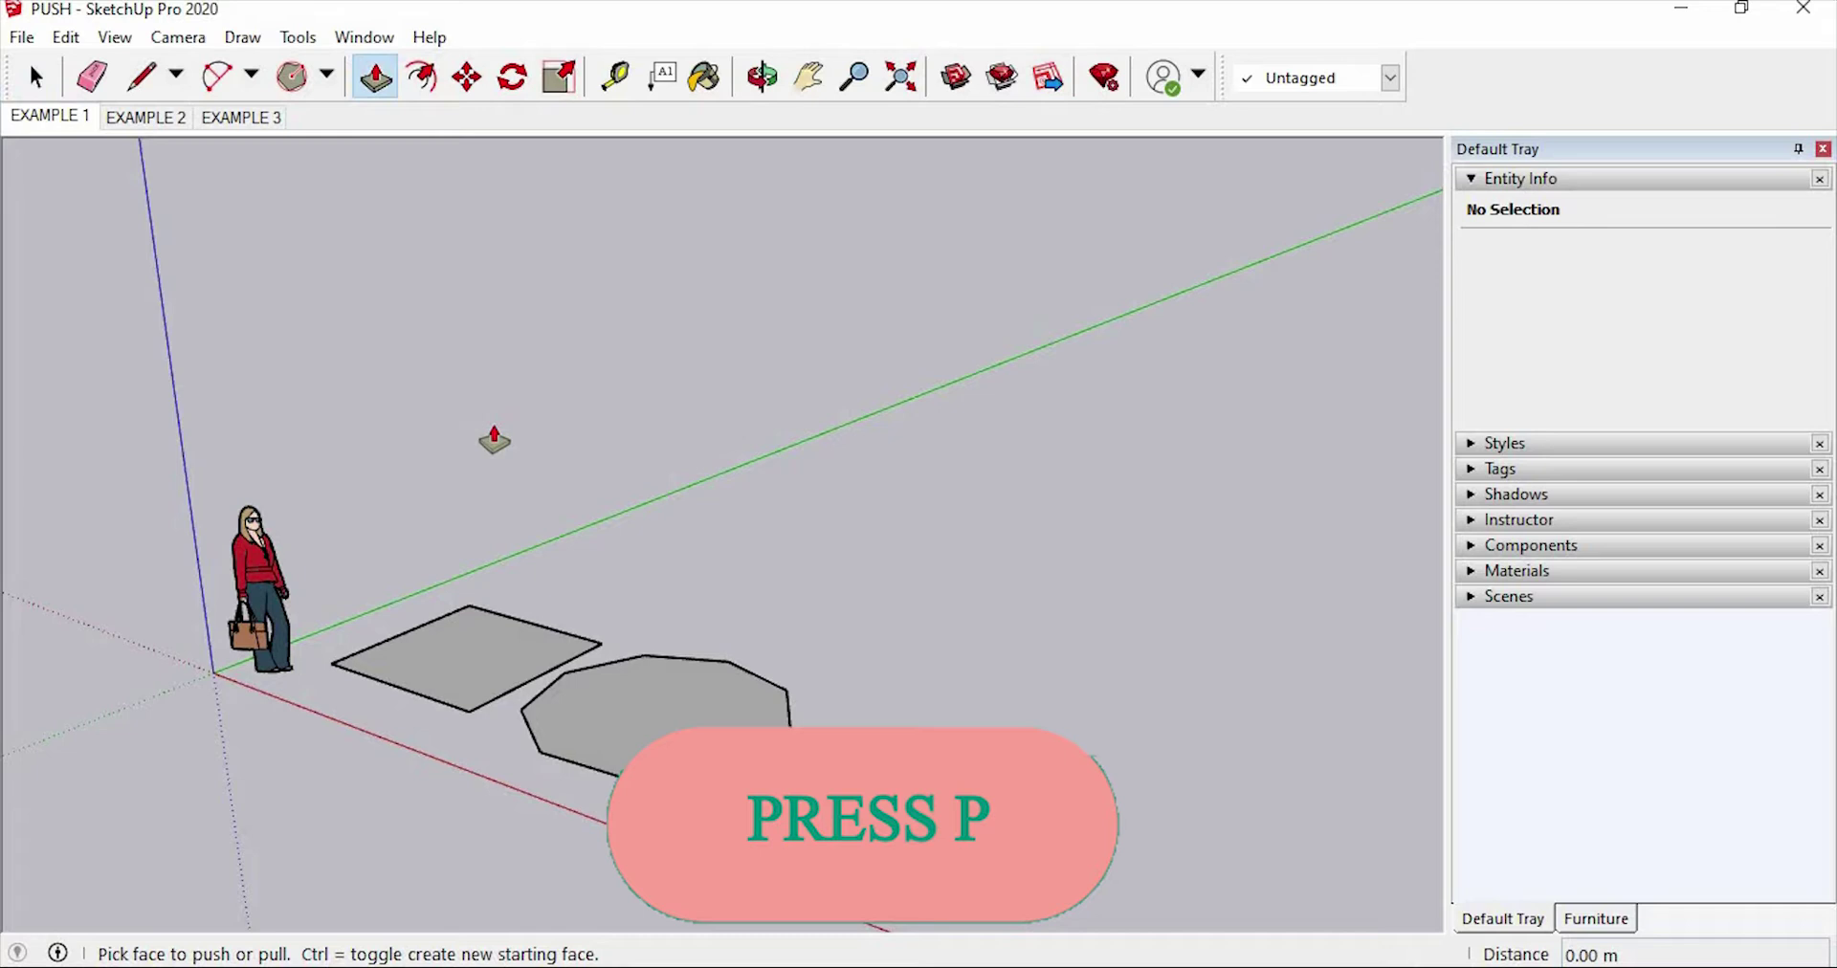
pyautogui.click(492, 660)
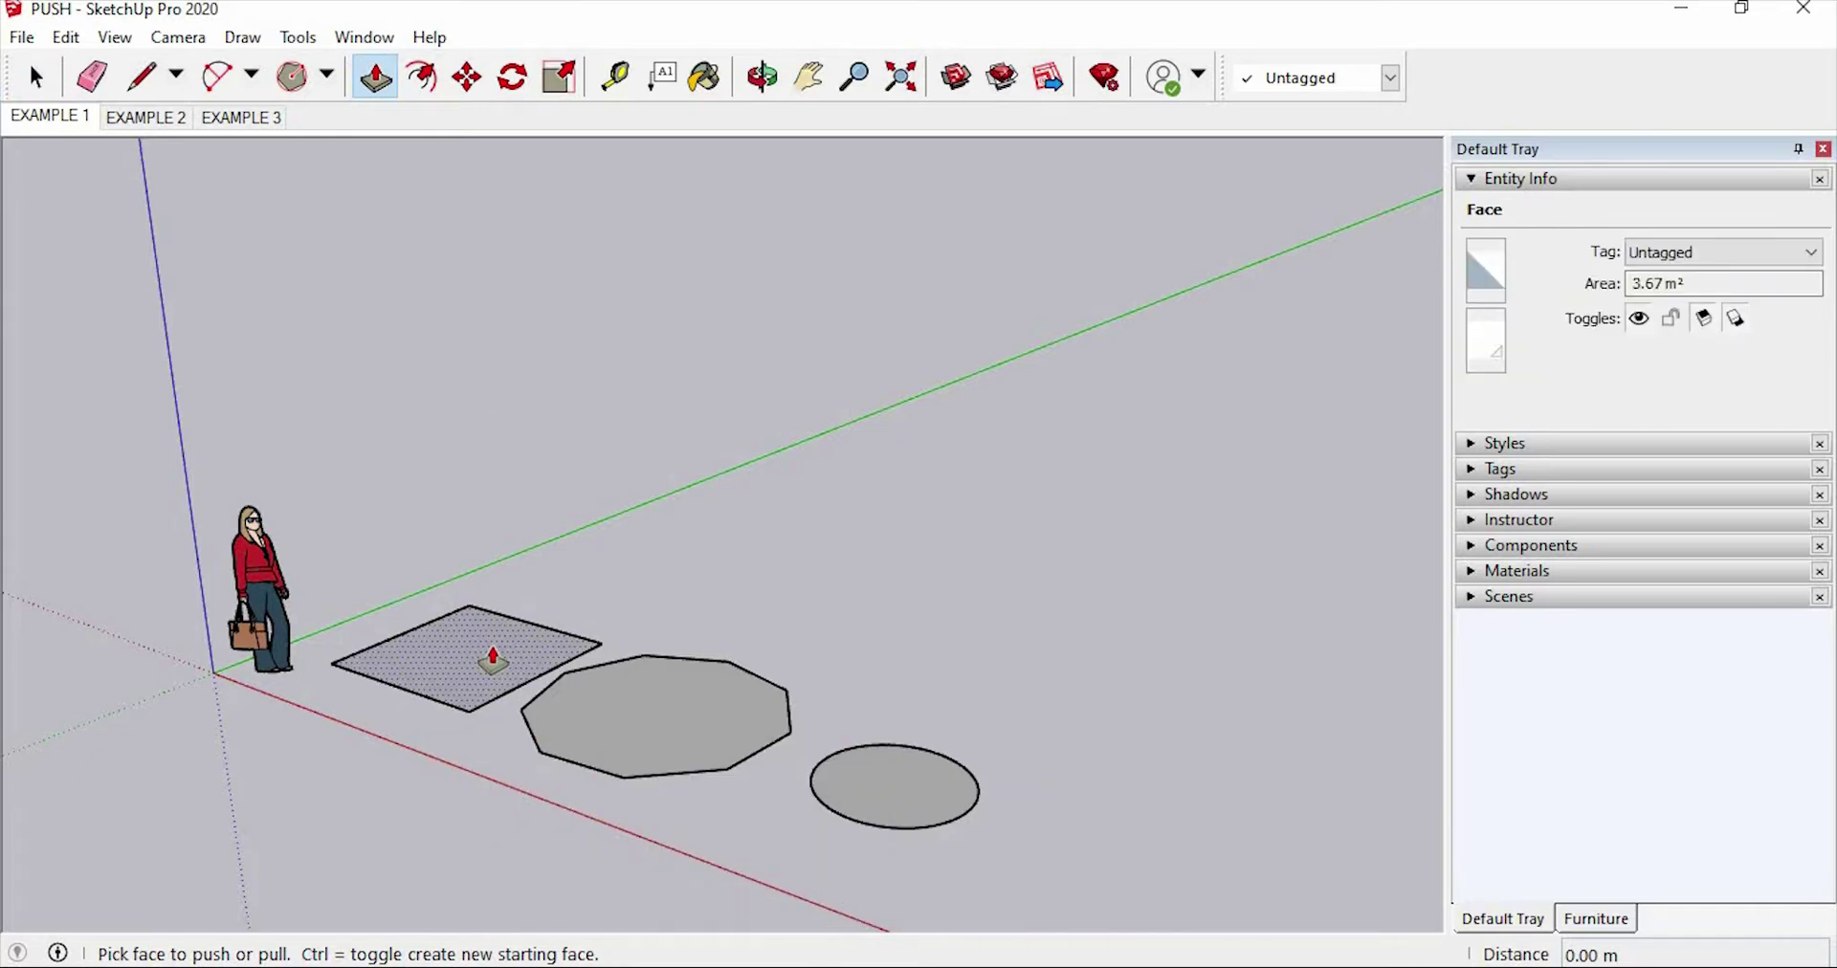
pyautogui.click(493, 660)
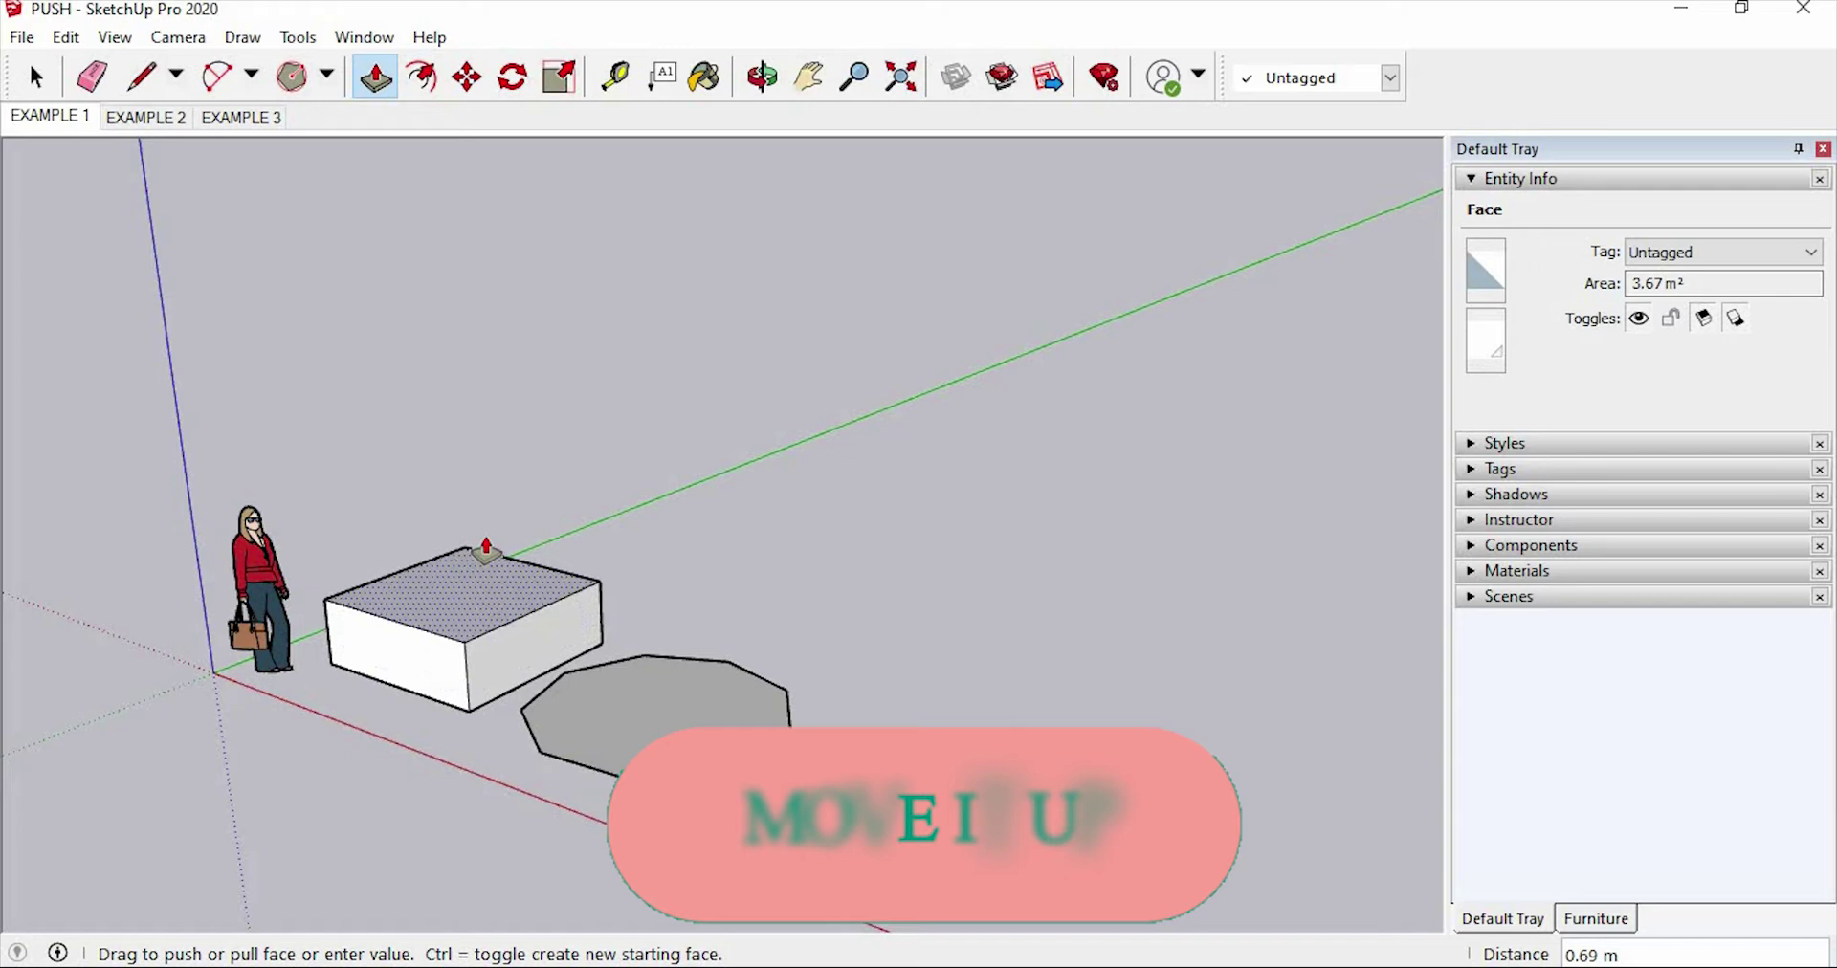
pyautogui.click(453, 333)
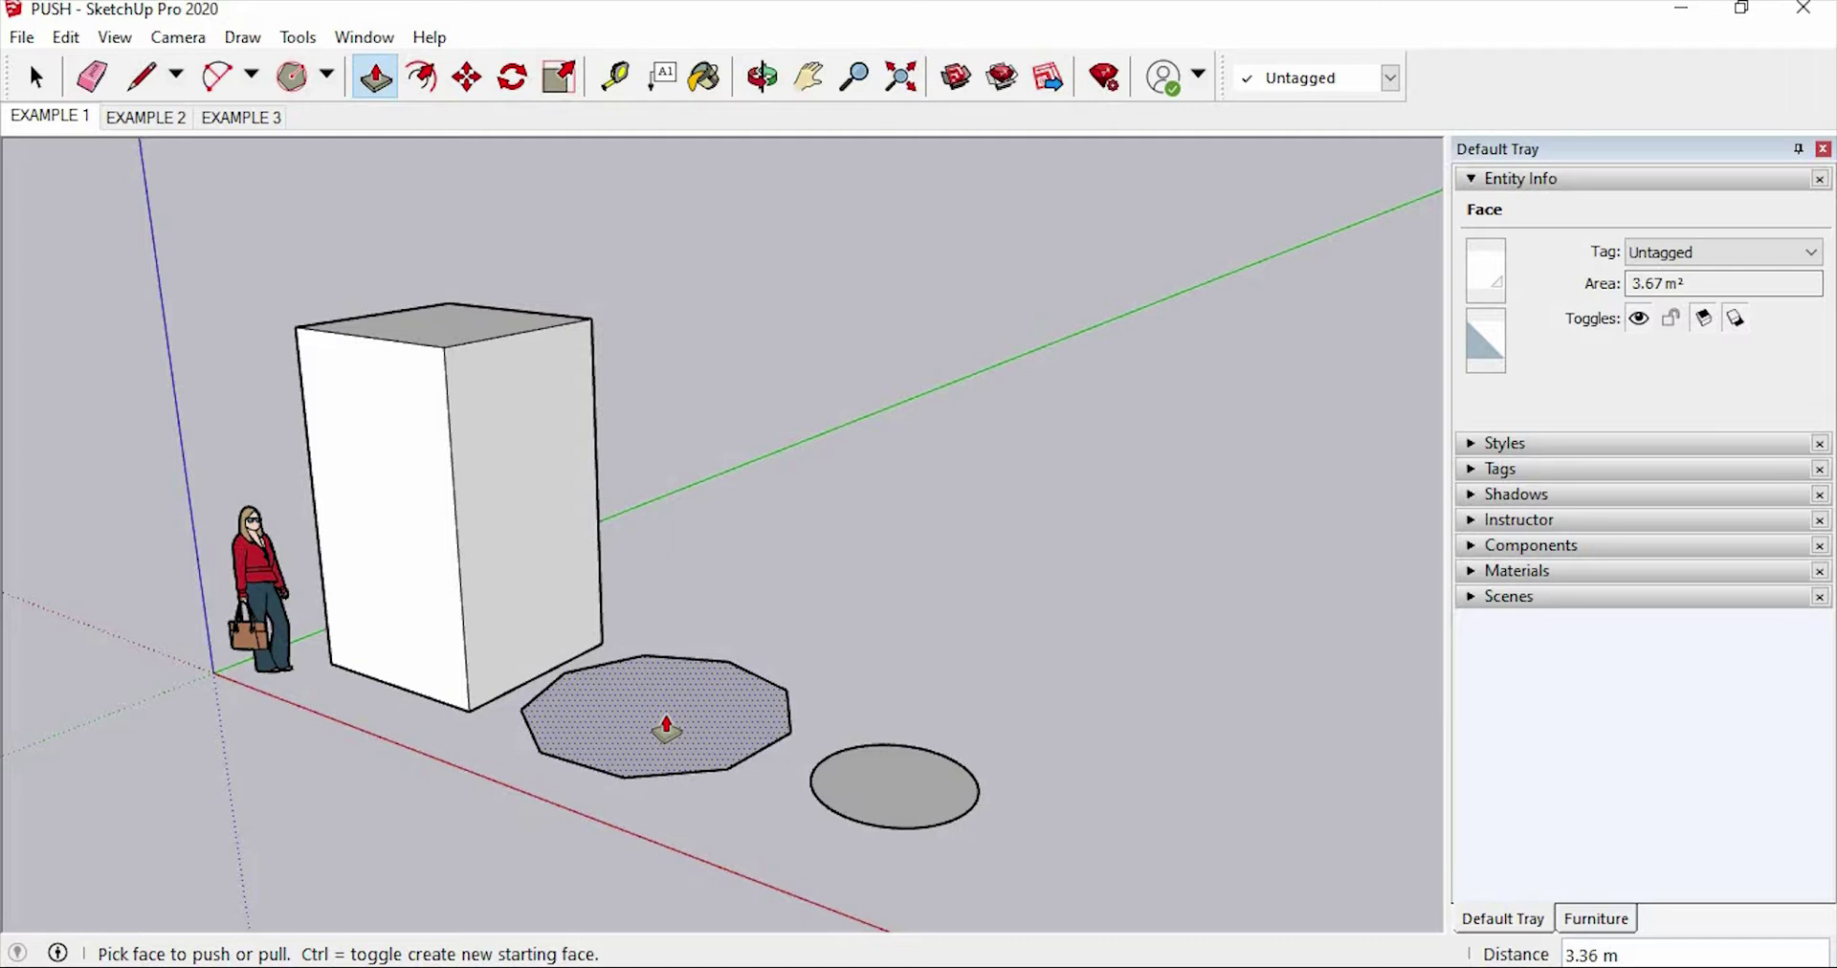
# Step: Extrude the octagon face up to the figure's head height
pyautogui.click(667, 730)
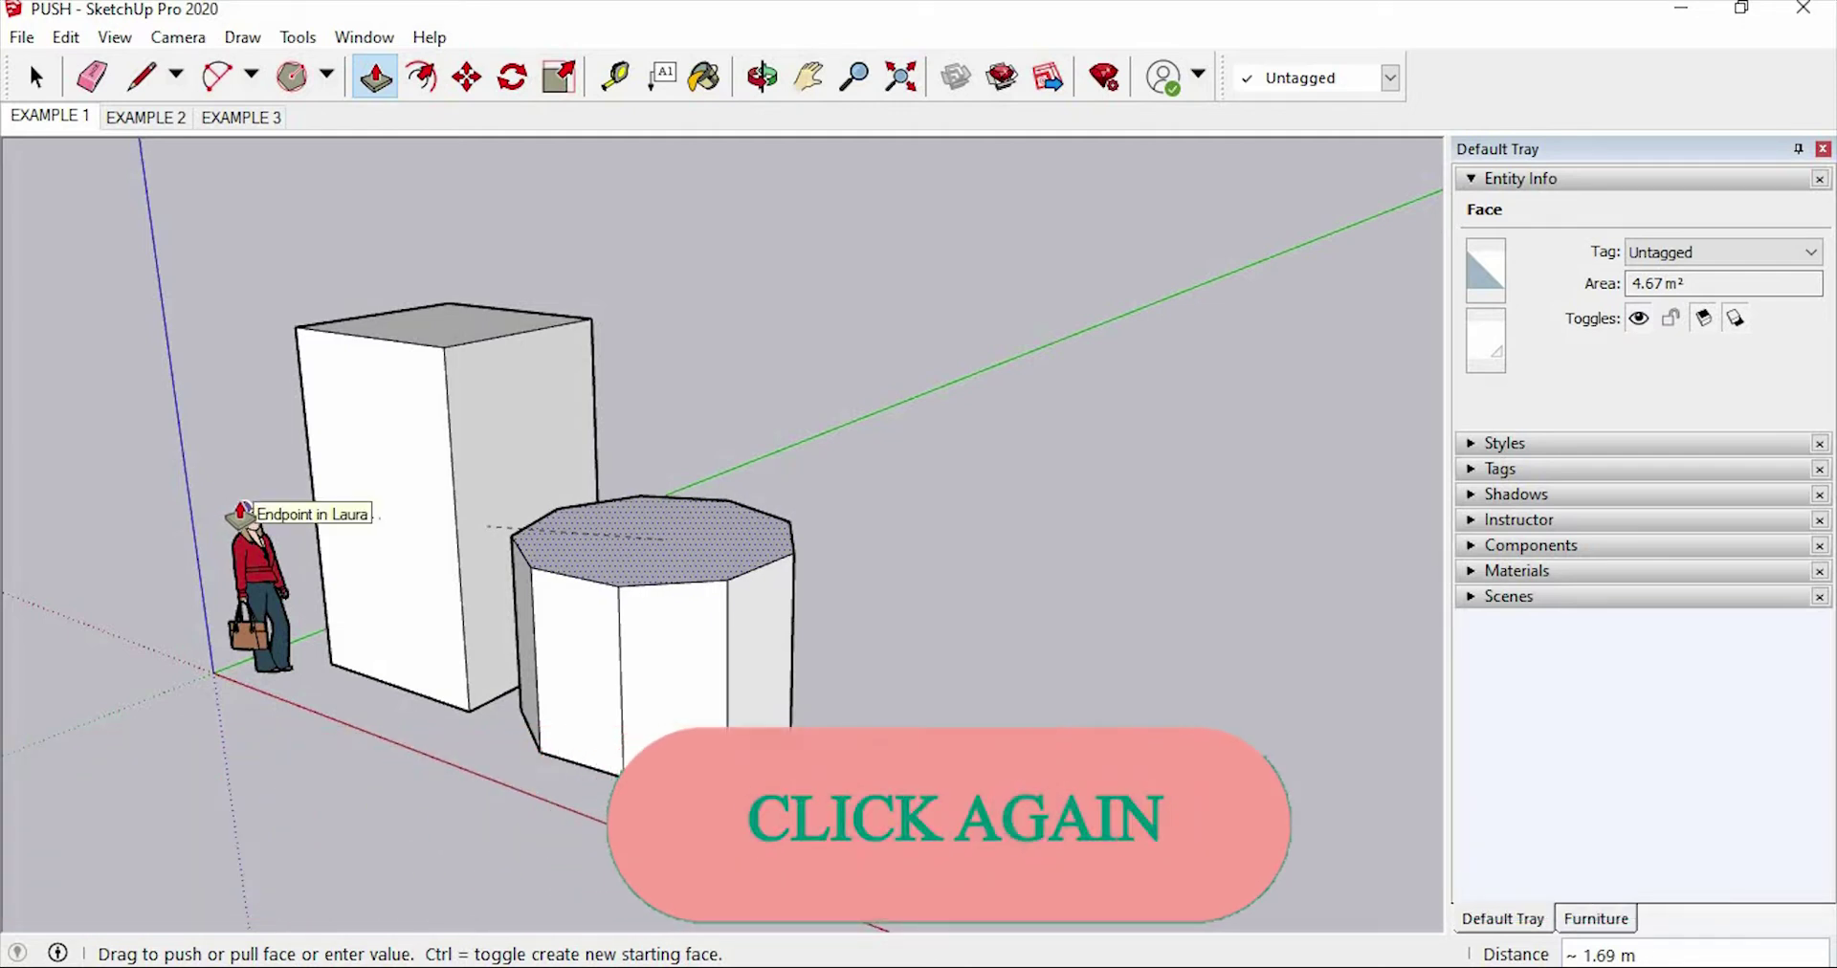
pyautogui.click(243, 511)
pyautogui.moveTo(402, 732); pyautogui.dragTo(451, 738, button='middle')
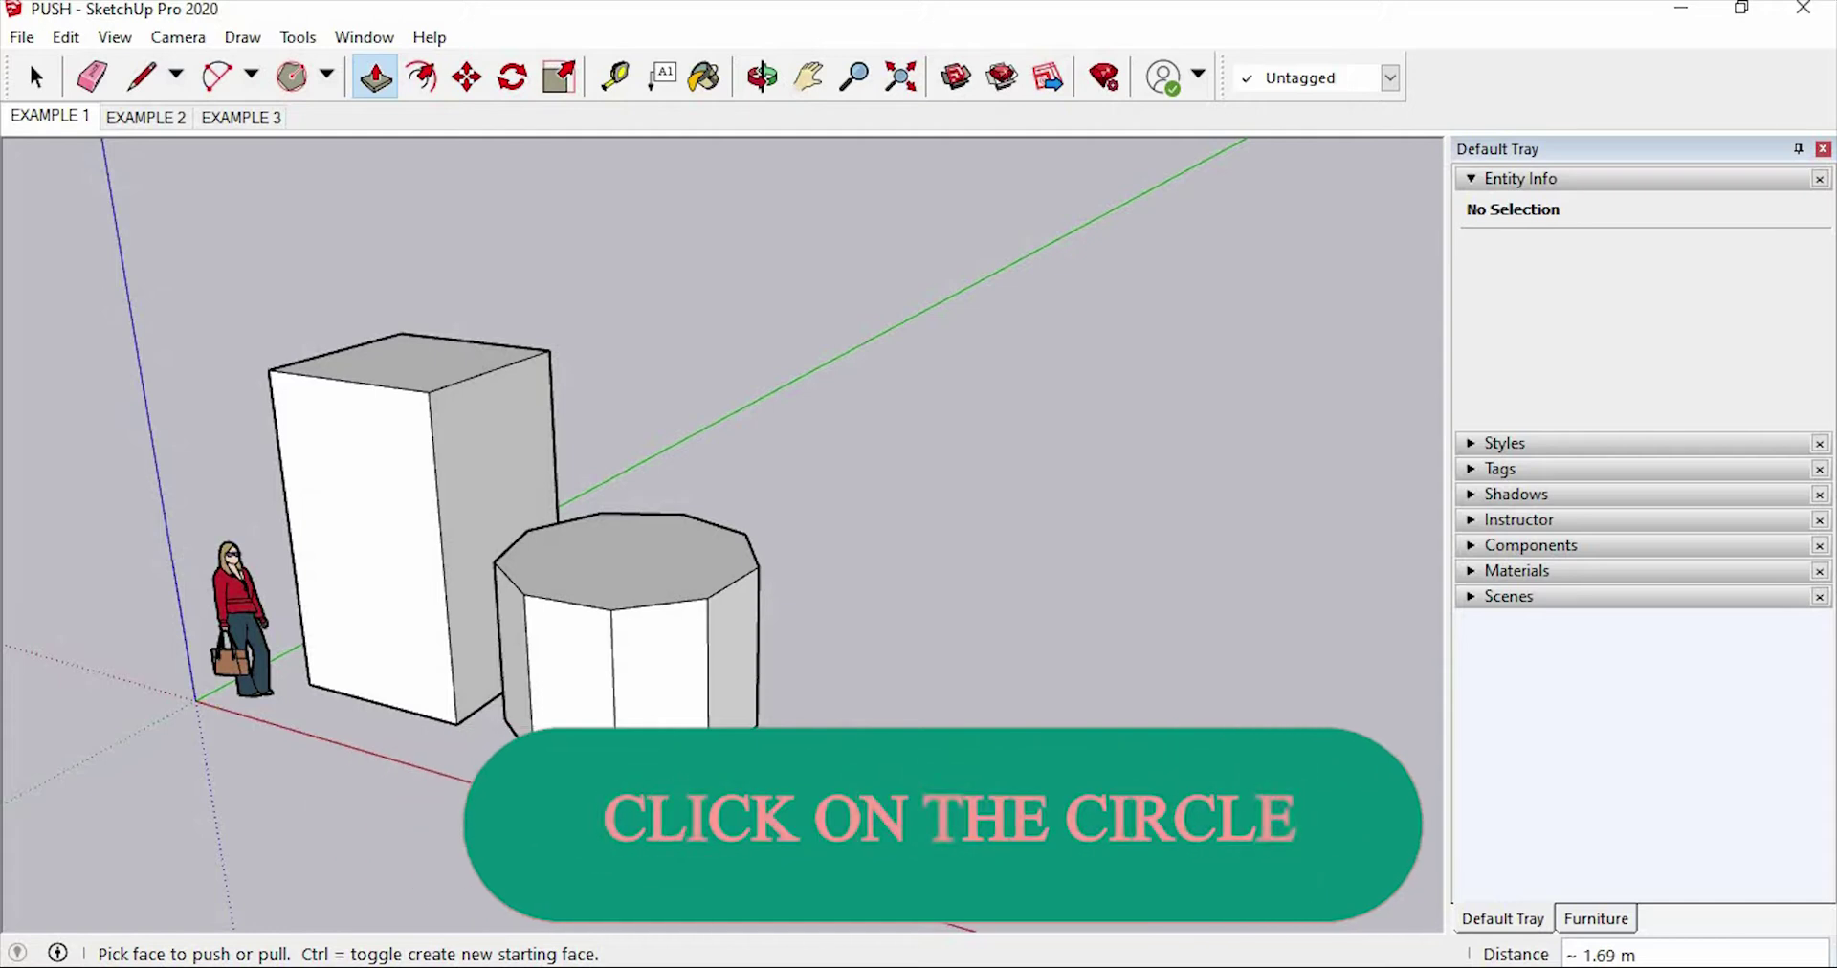
# Step: Extrude the circle face into a cylinder 4 m tall
pyautogui.click(861, 765)
pyautogui.write('4M')
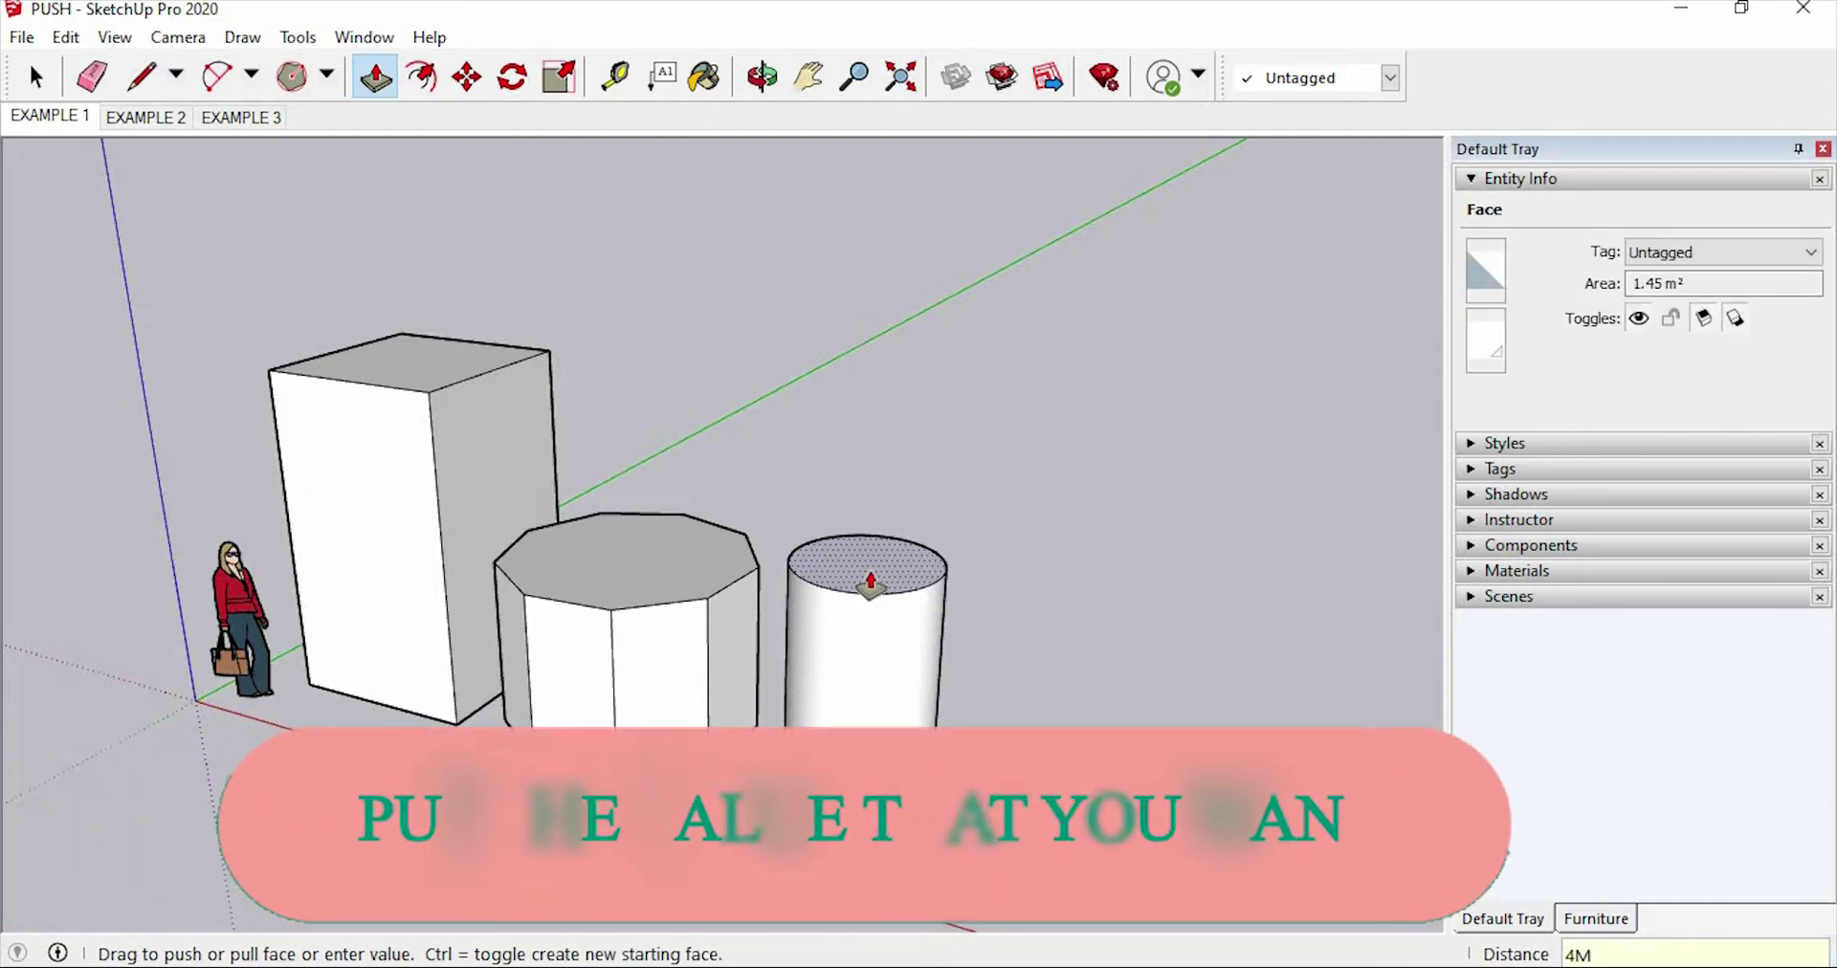
pyautogui.press('Return')
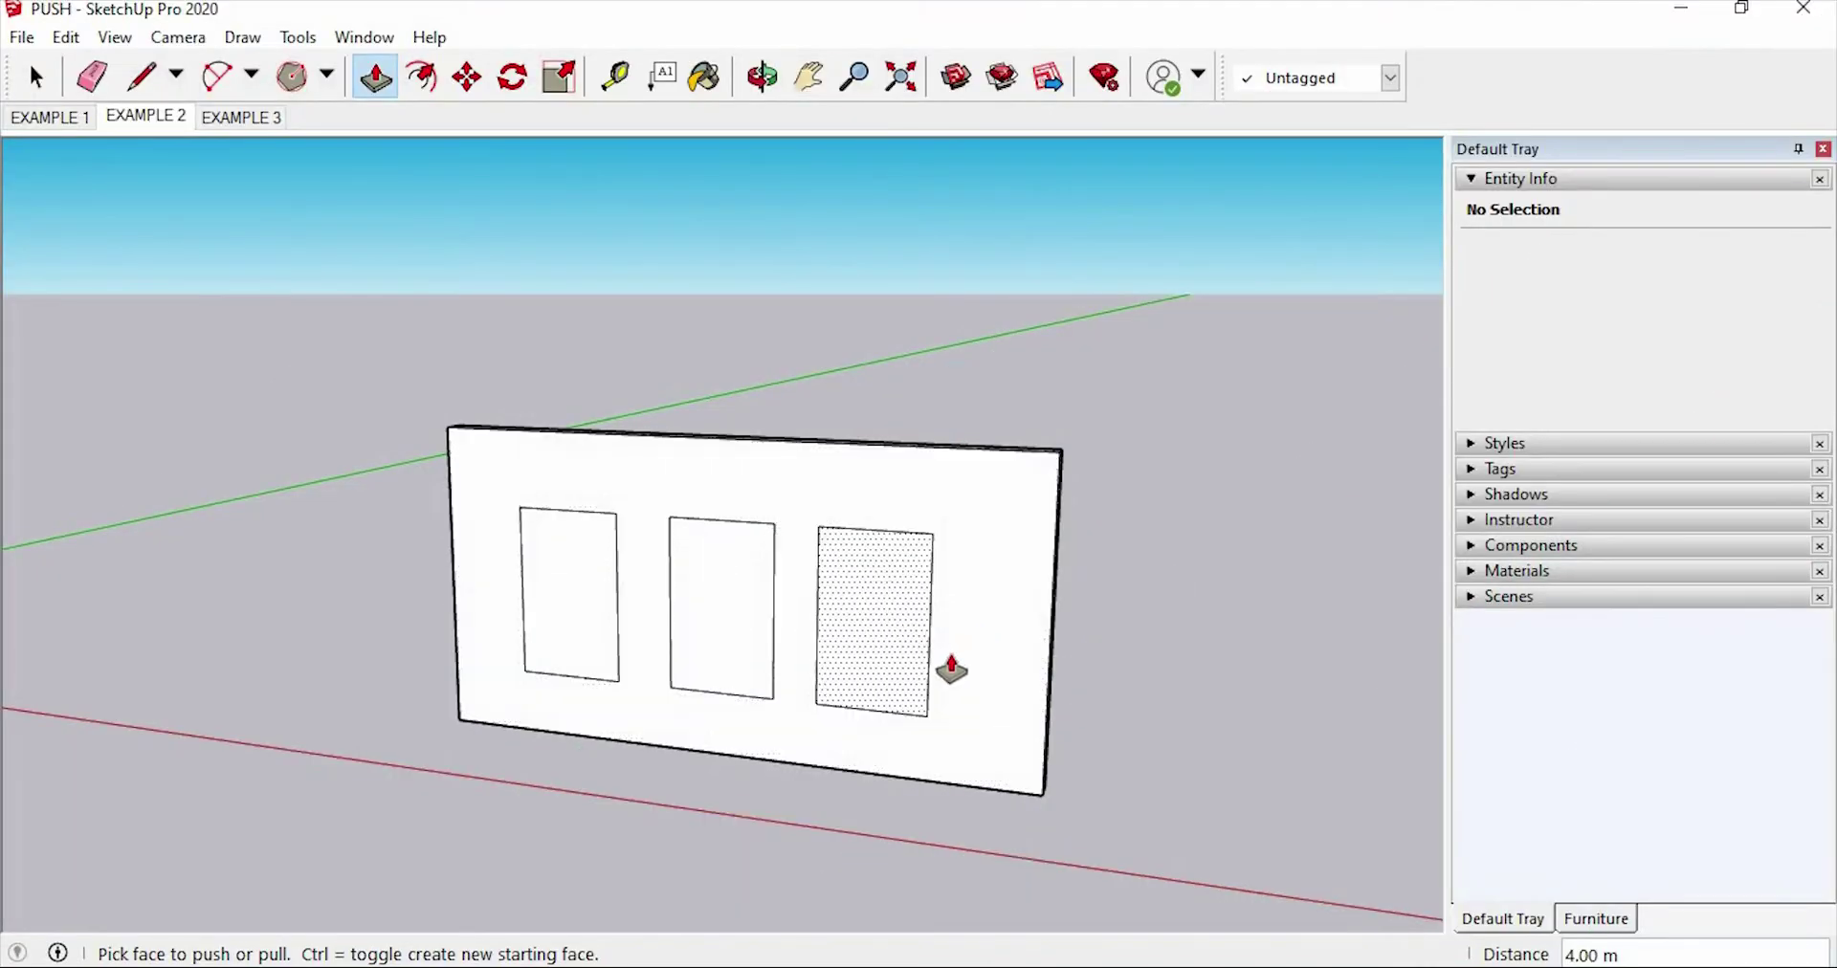
# Step: Push the left window face back through the wall, after undoing a mistaken 4 m extrusion
pyautogui.moveTo(993, 664); pyautogui.dragTo(653, 572, button='middle')
pyautogui.click(653, 572)
pyautogui.moveTo(996, 578); pyautogui.dragTo(361, 561, button='middle')
pyautogui.press('Escape')
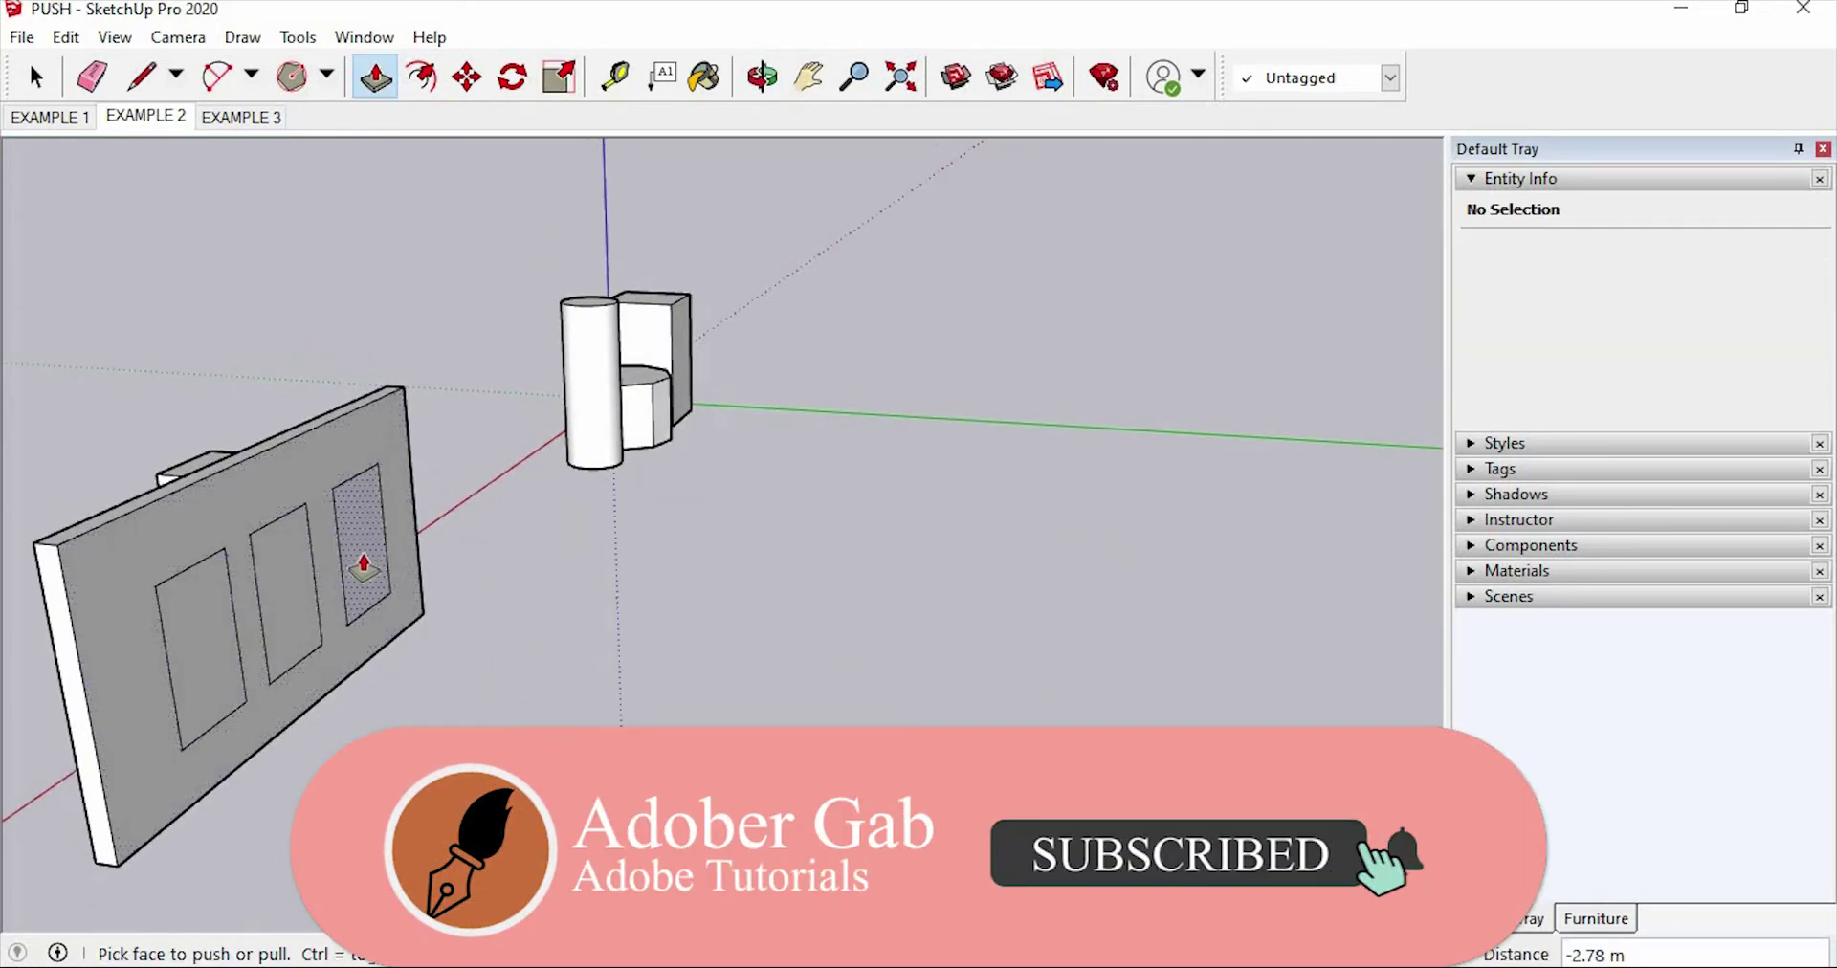
pyautogui.click(361, 562)
pyautogui.write('4.94')
pyautogui.press('Return')
pyautogui.hotkey('ctrl', 'z')
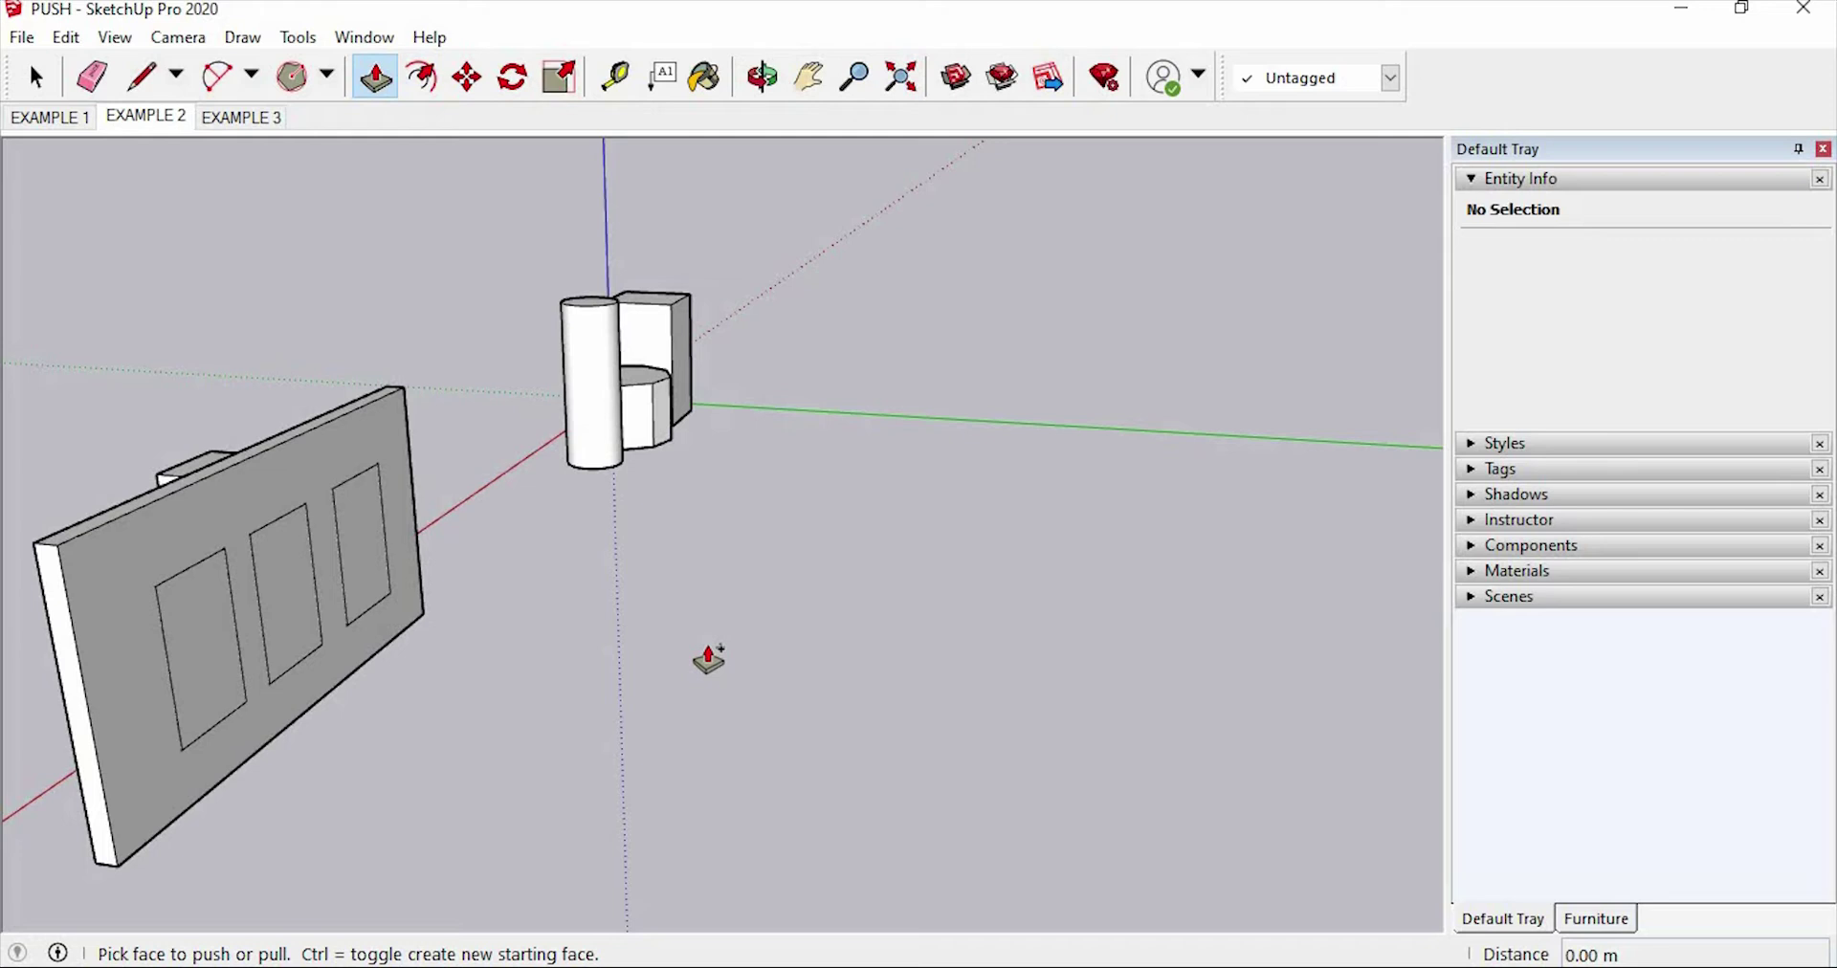
pyautogui.moveTo(592, 667)
pyautogui.mouseDown(button='middle')
pyautogui.moveTo(714, 623)
pyautogui.moveTo(800, 664)
pyautogui.moveTo(594, 636)
pyautogui.moveTo(755, 680)
pyautogui.moveTo(562, 657)
pyautogui.mouseUp(button='middle')
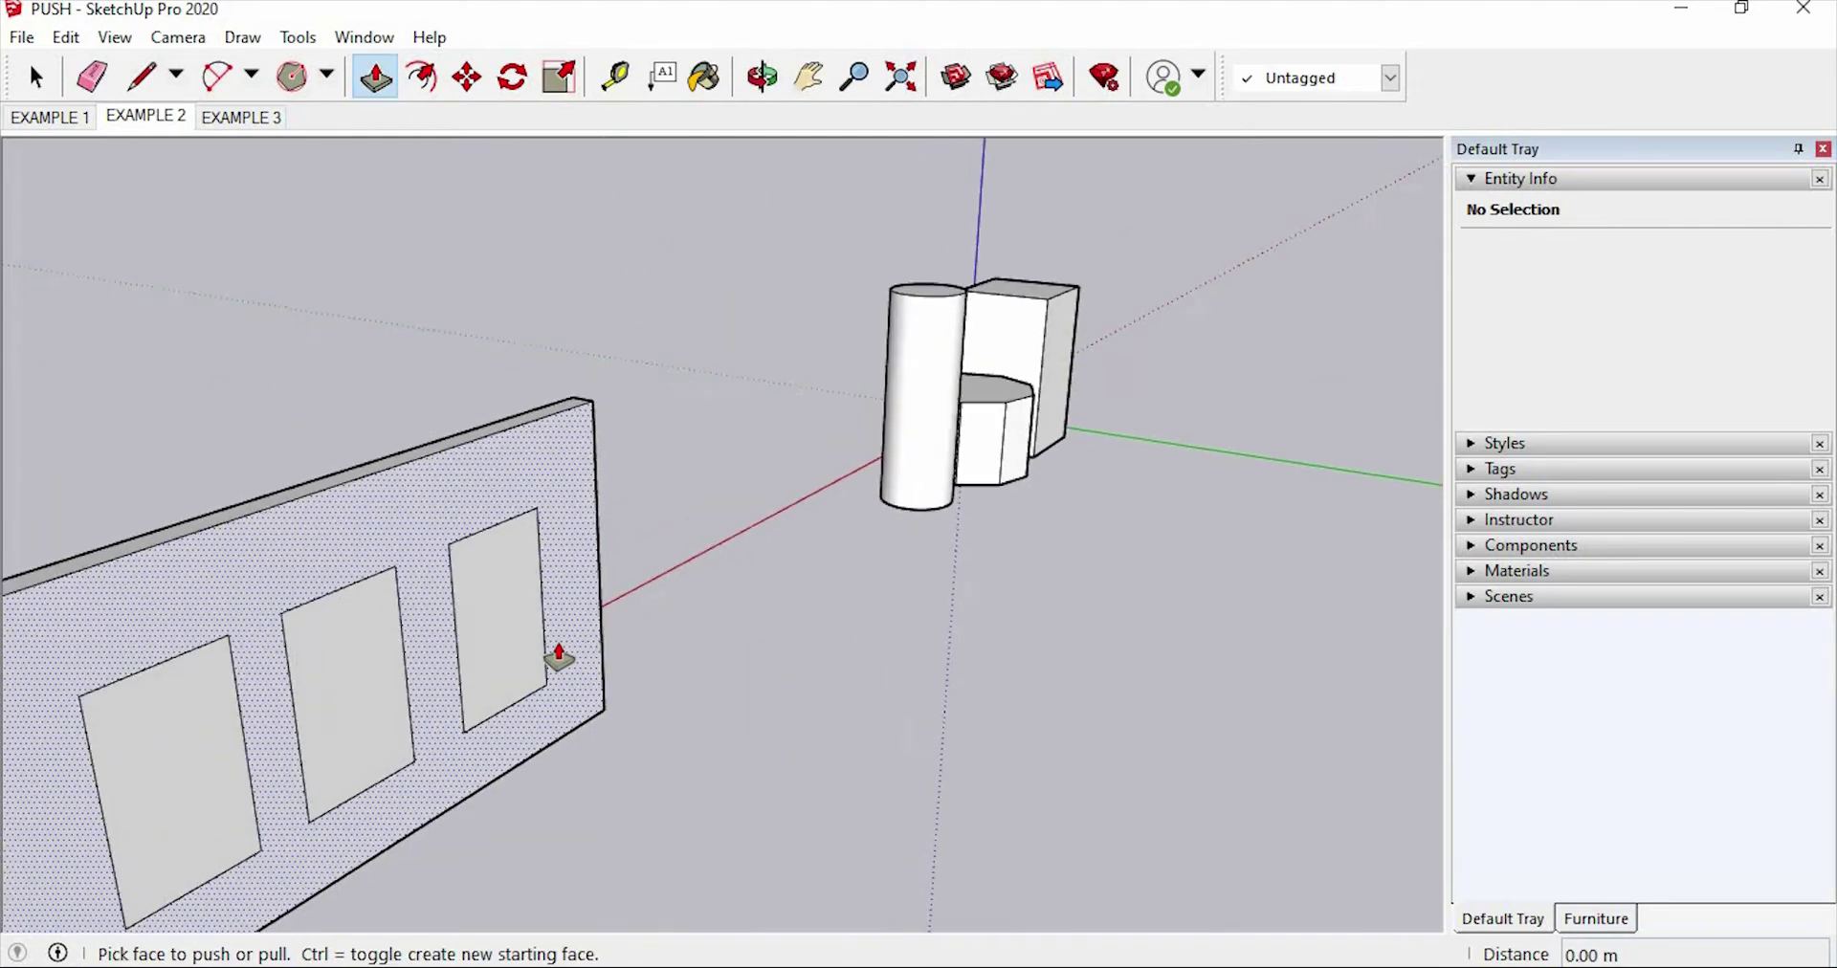
pyautogui.scroll(3, 461, 648)
pyautogui.click(460, 648)
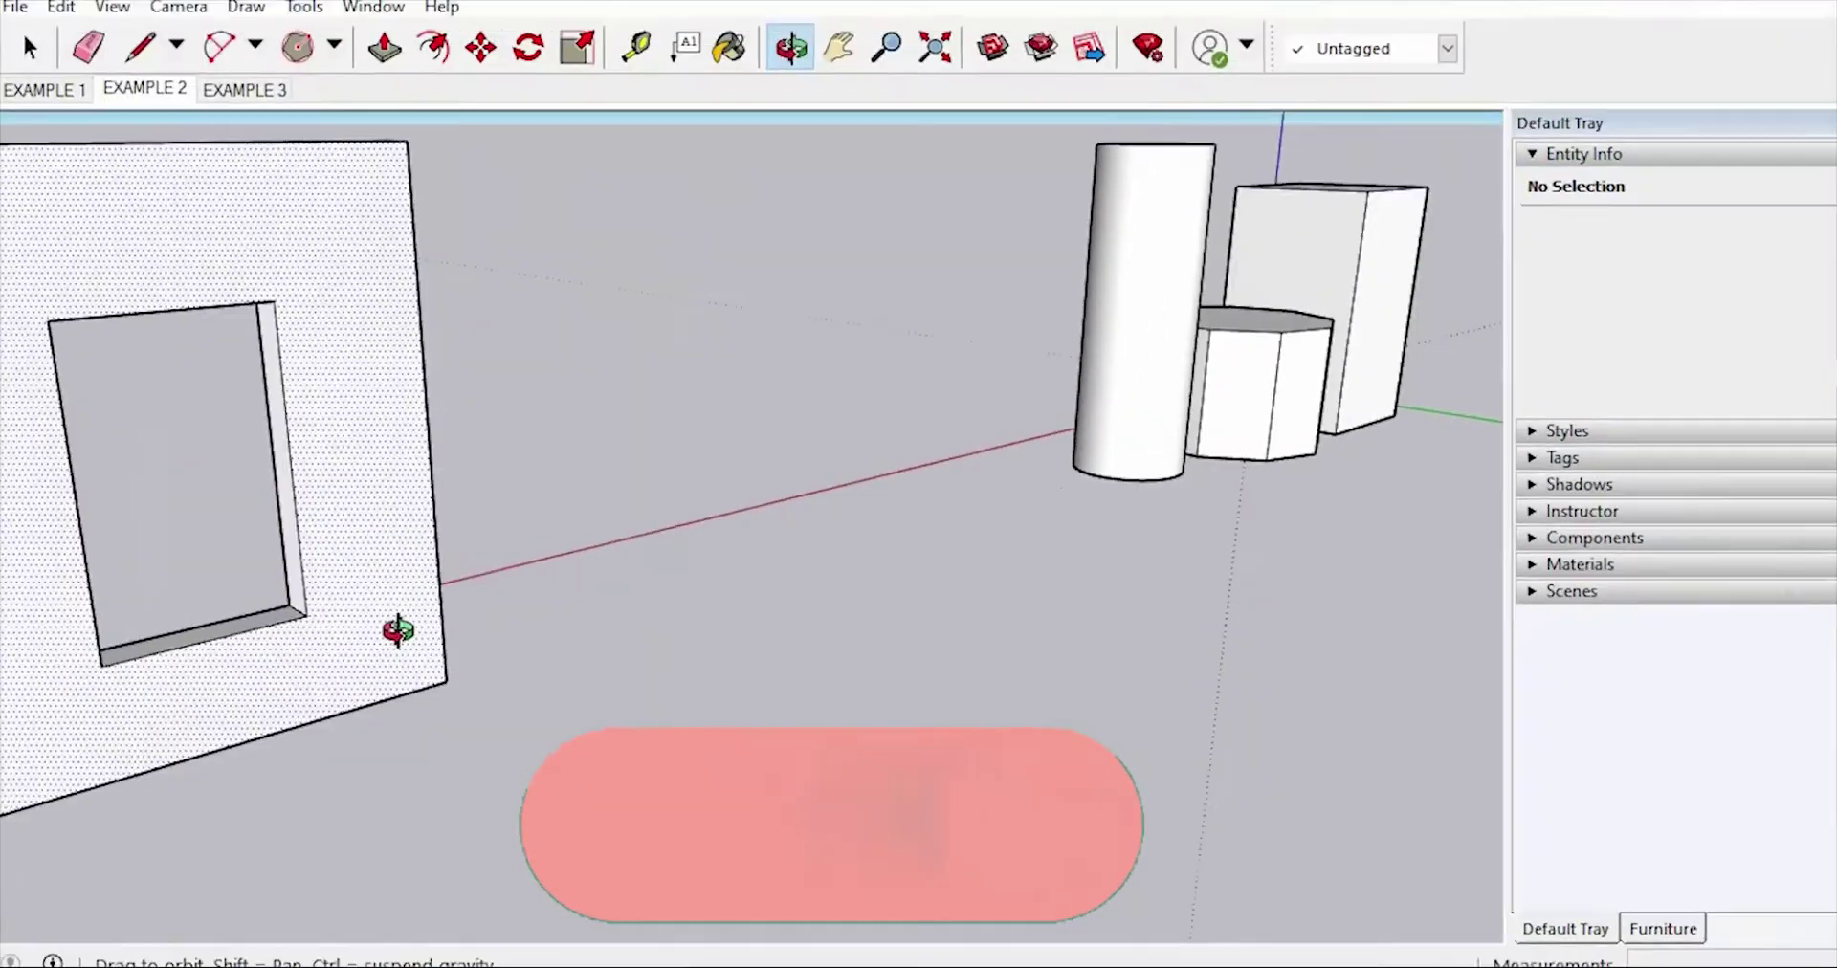
# Step: Push the middle window face back into the wall in two passes to open it
pyautogui.moveTo(398, 636)
pyautogui.mouseDown(button='middle')
pyautogui.moveTo(426, 575)
pyautogui.moveTo(562, 571)
pyautogui.mouseUp(button='middle')
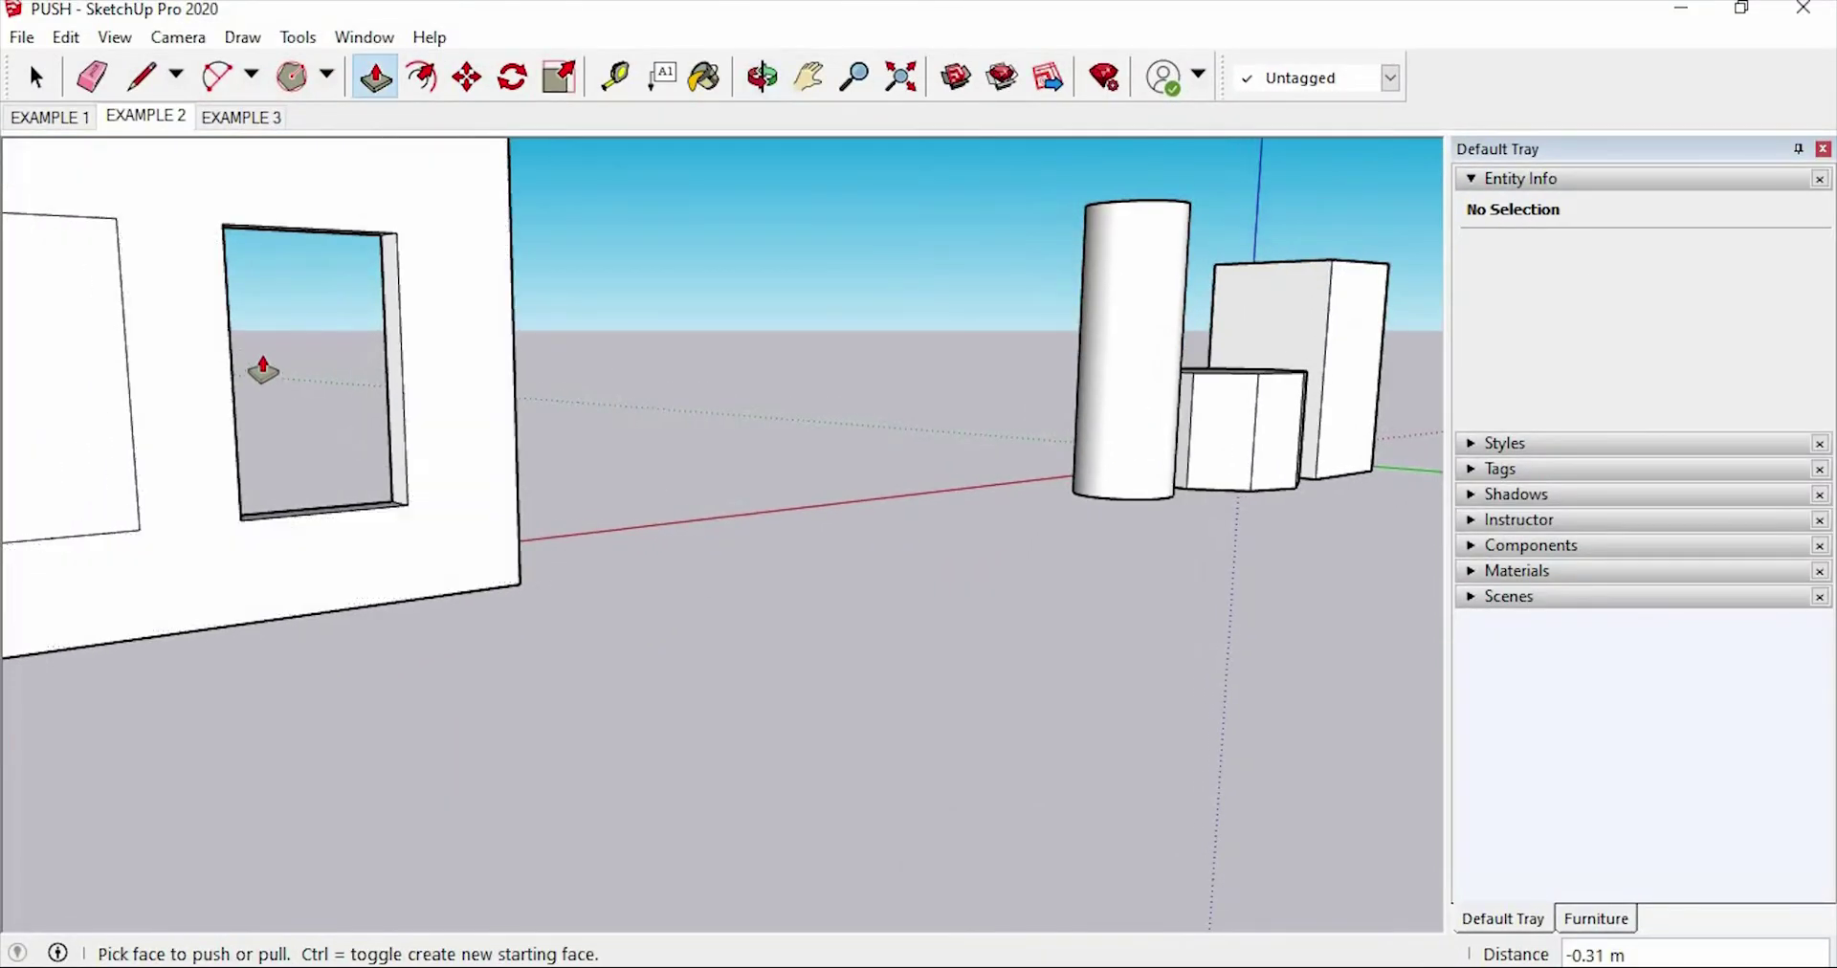
pyautogui.scroll(10, 271, 366)
pyautogui.moveTo(275, 366); pyautogui.dragTo(1444, 246, button='middle')
pyautogui.scroll(5, 1362, 160)
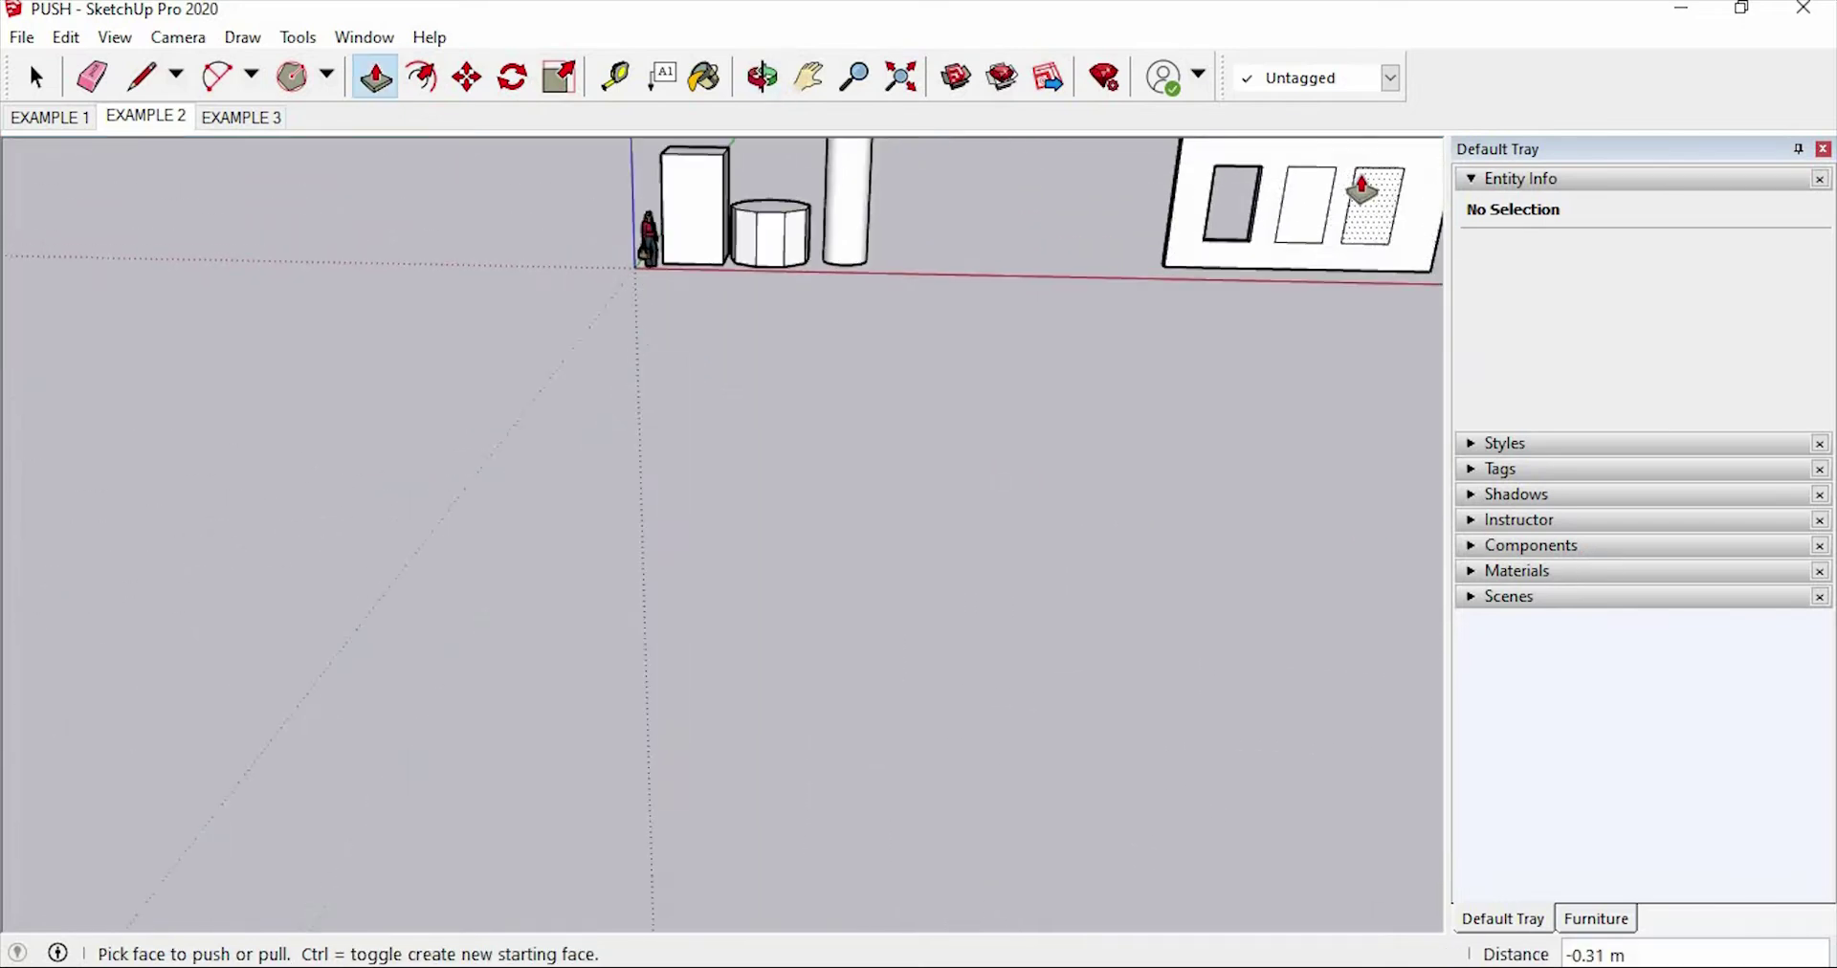
pyautogui.moveTo(1362, 182); pyautogui.dragTo(923, 364, button='middle')
pyautogui.scroll(3, 857, 414)
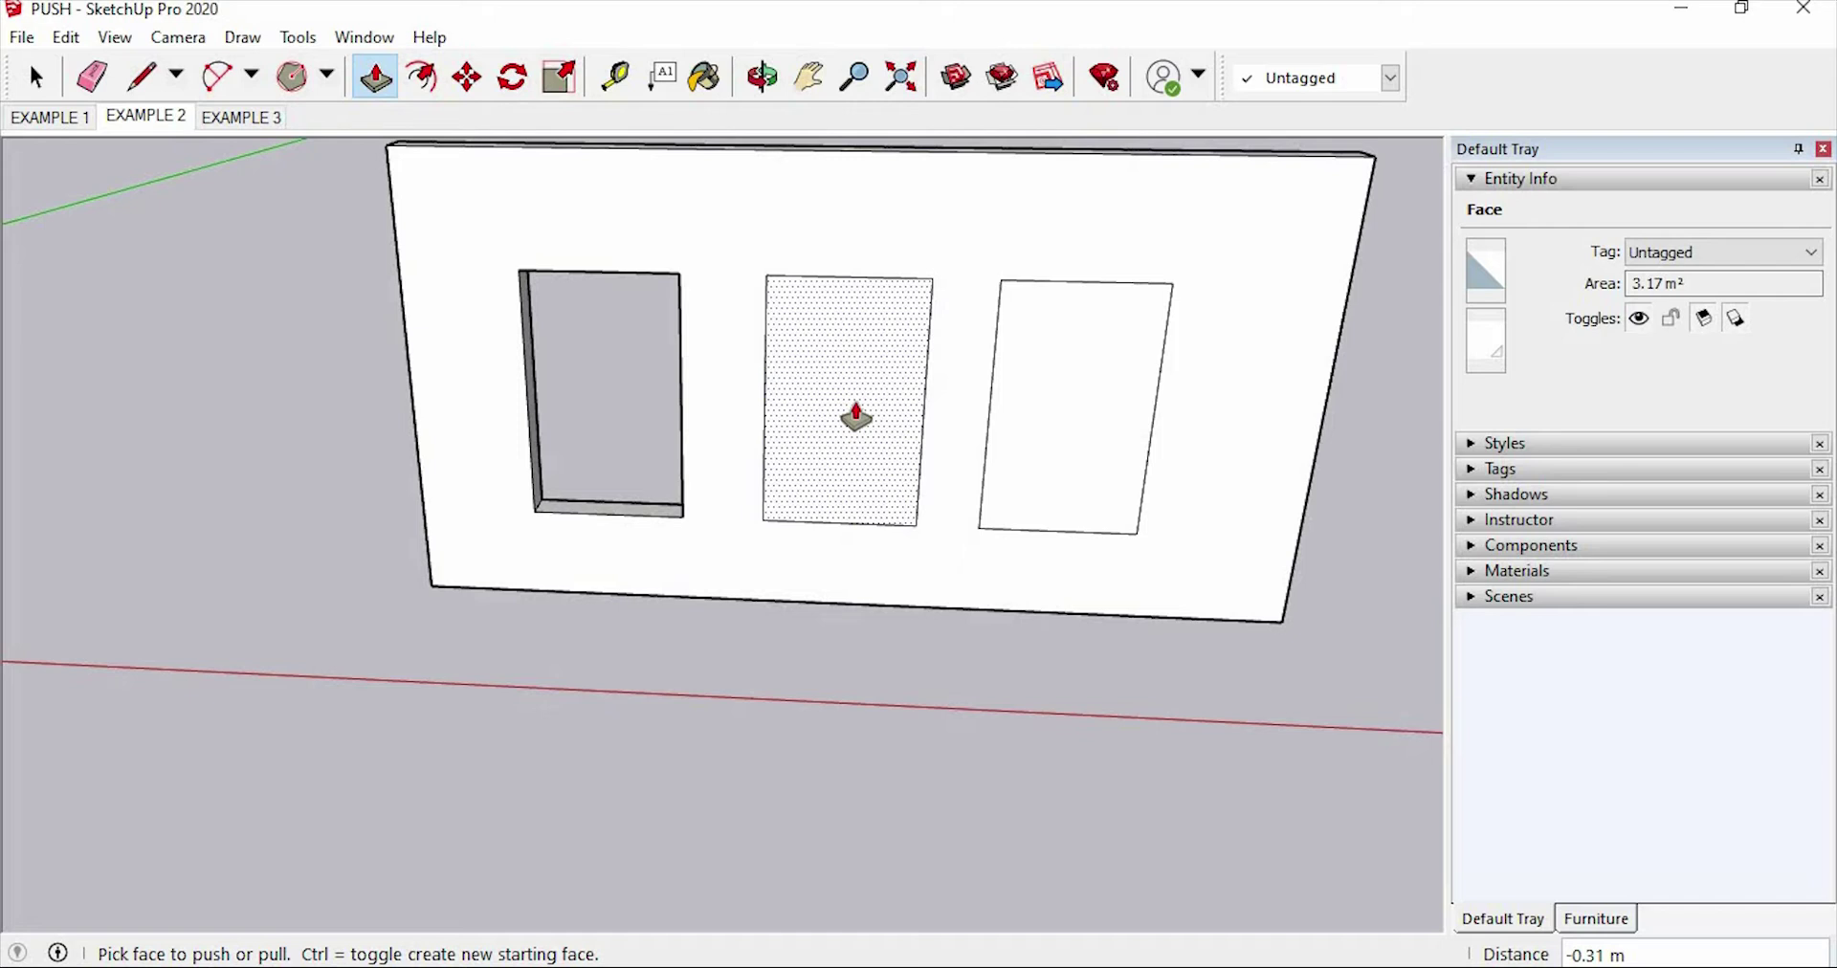
pyautogui.moveTo(857, 415); pyautogui.dragTo(845, 398, button='middle')
pyautogui.scroll(5, 861, 418)
pyautogui.click(861, 413)
pyautogui.click(878, 363)
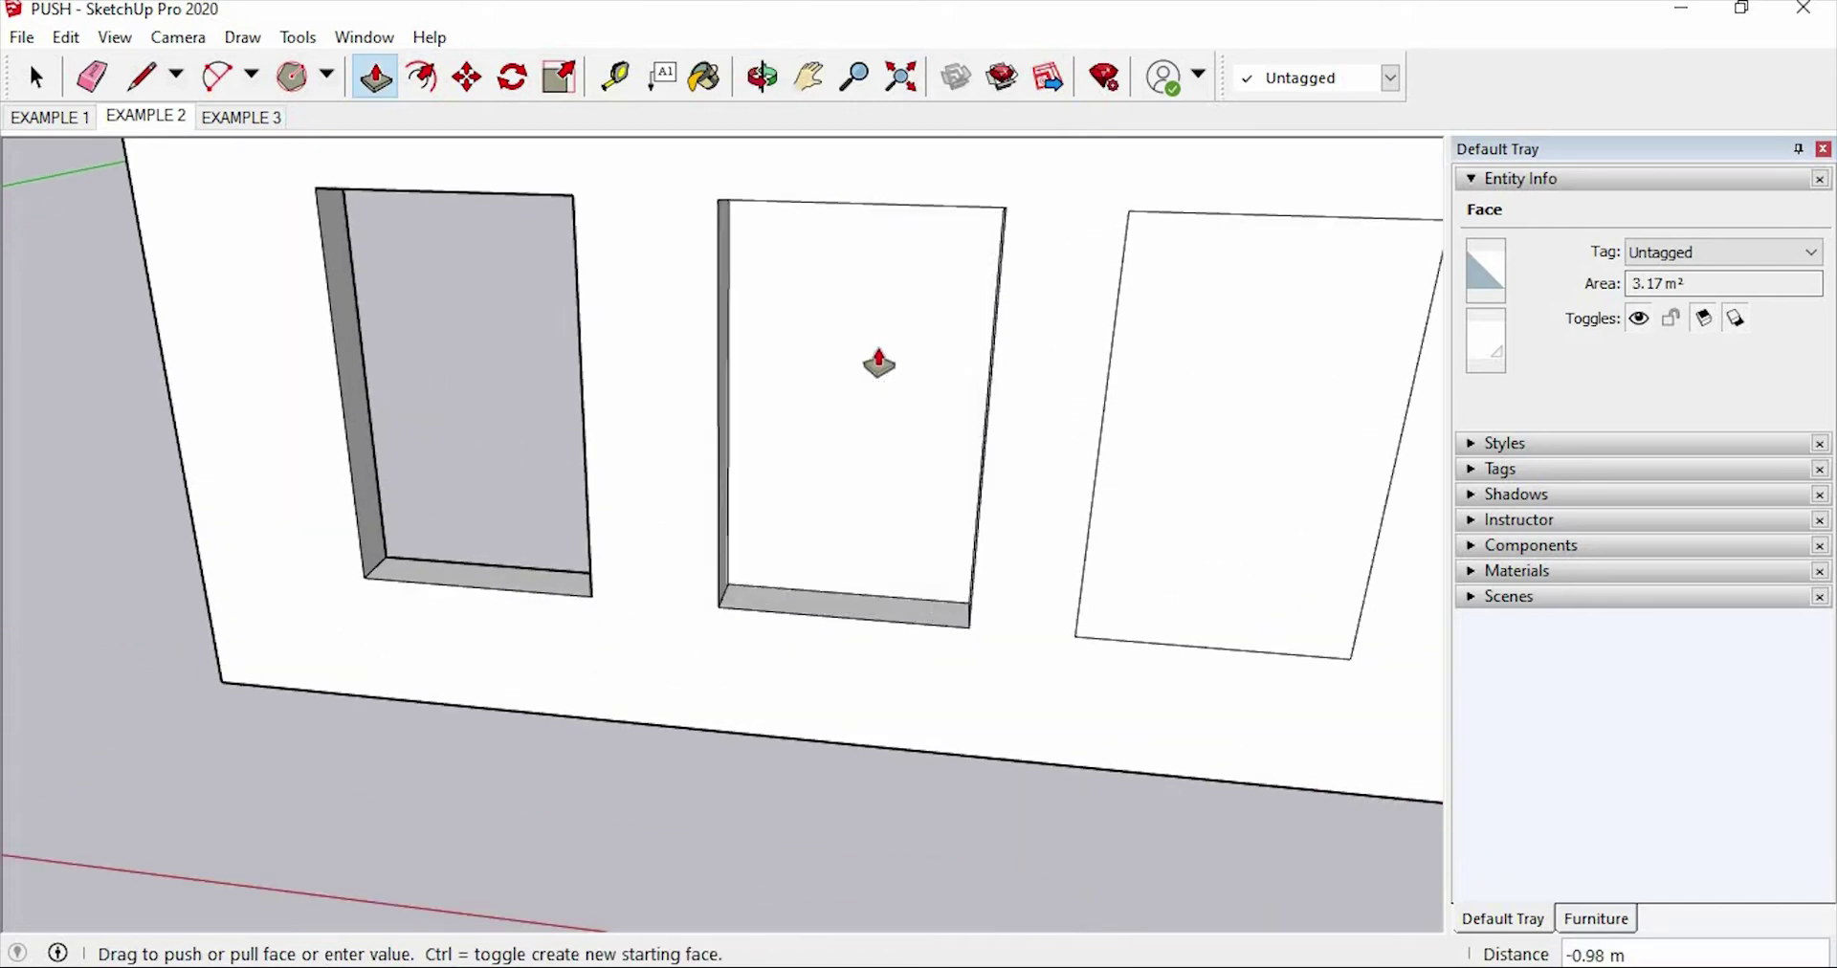
pyautogui.click(866, 384)
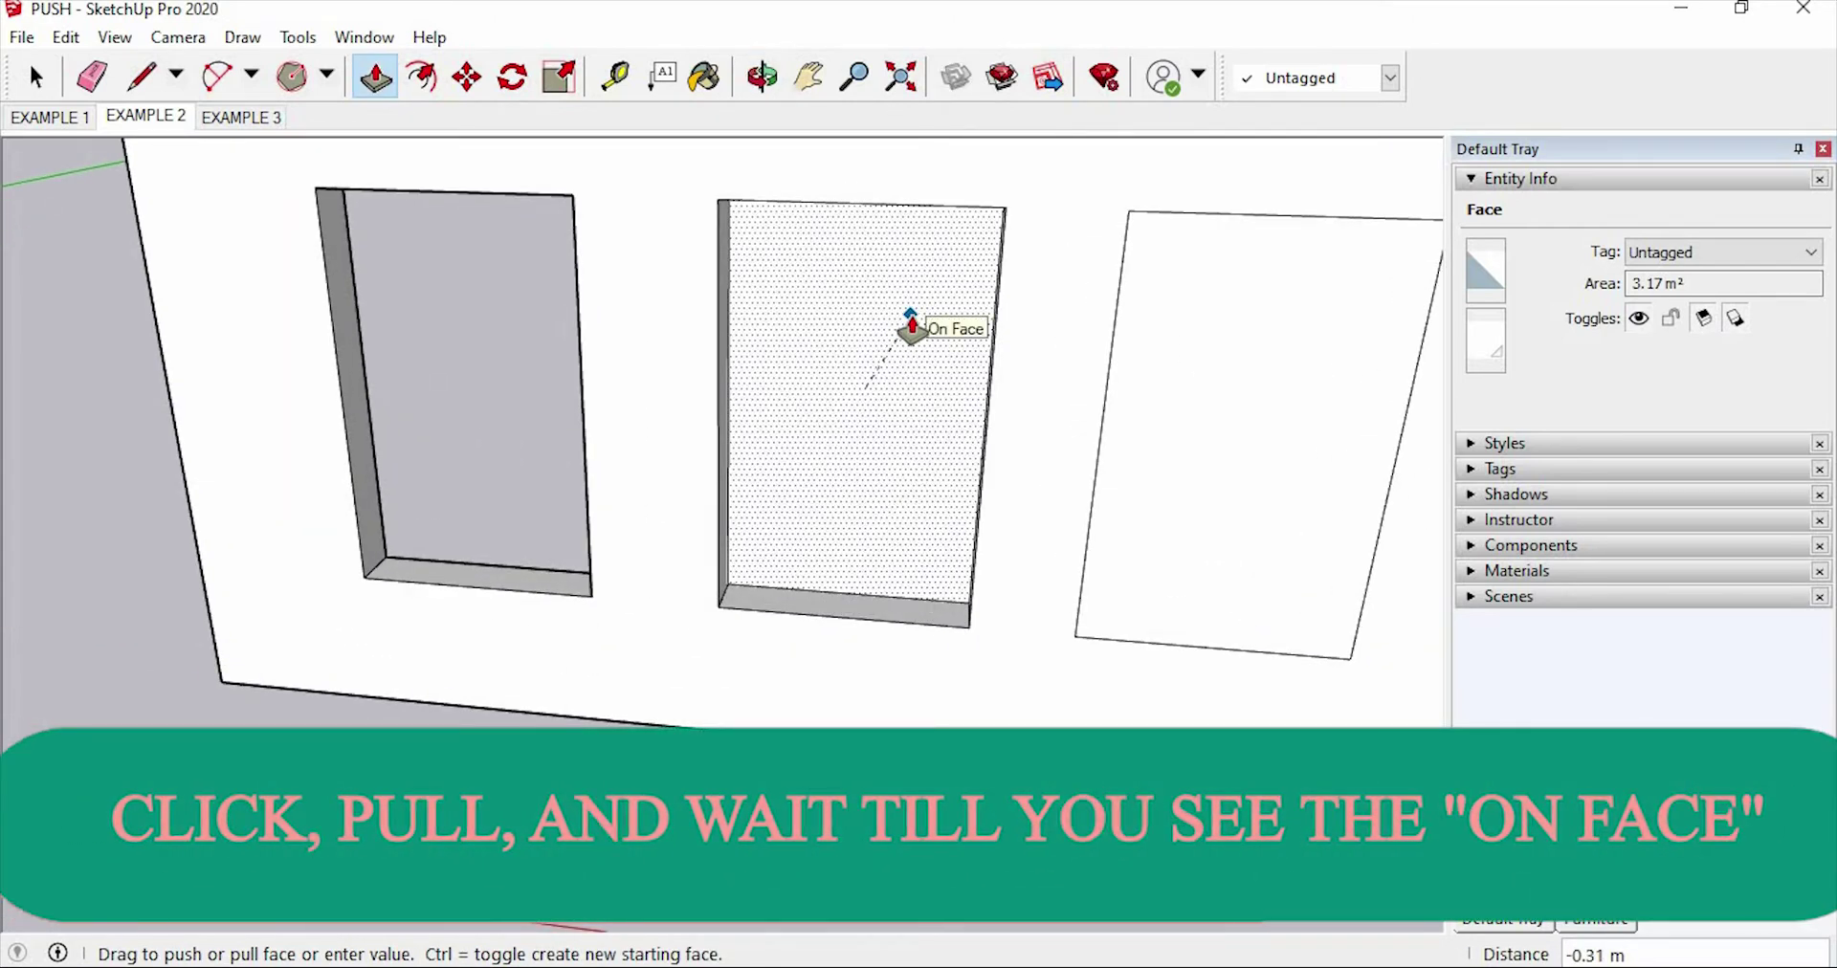
pyautogui.click(911, 327)
# Step: Punch the blank rectangle through the wall as another window opening
pyautogui.moveTo(841, 463); pyautogui.dragTo(765, 536, button='middle')
pyautogui.click(772, 536)
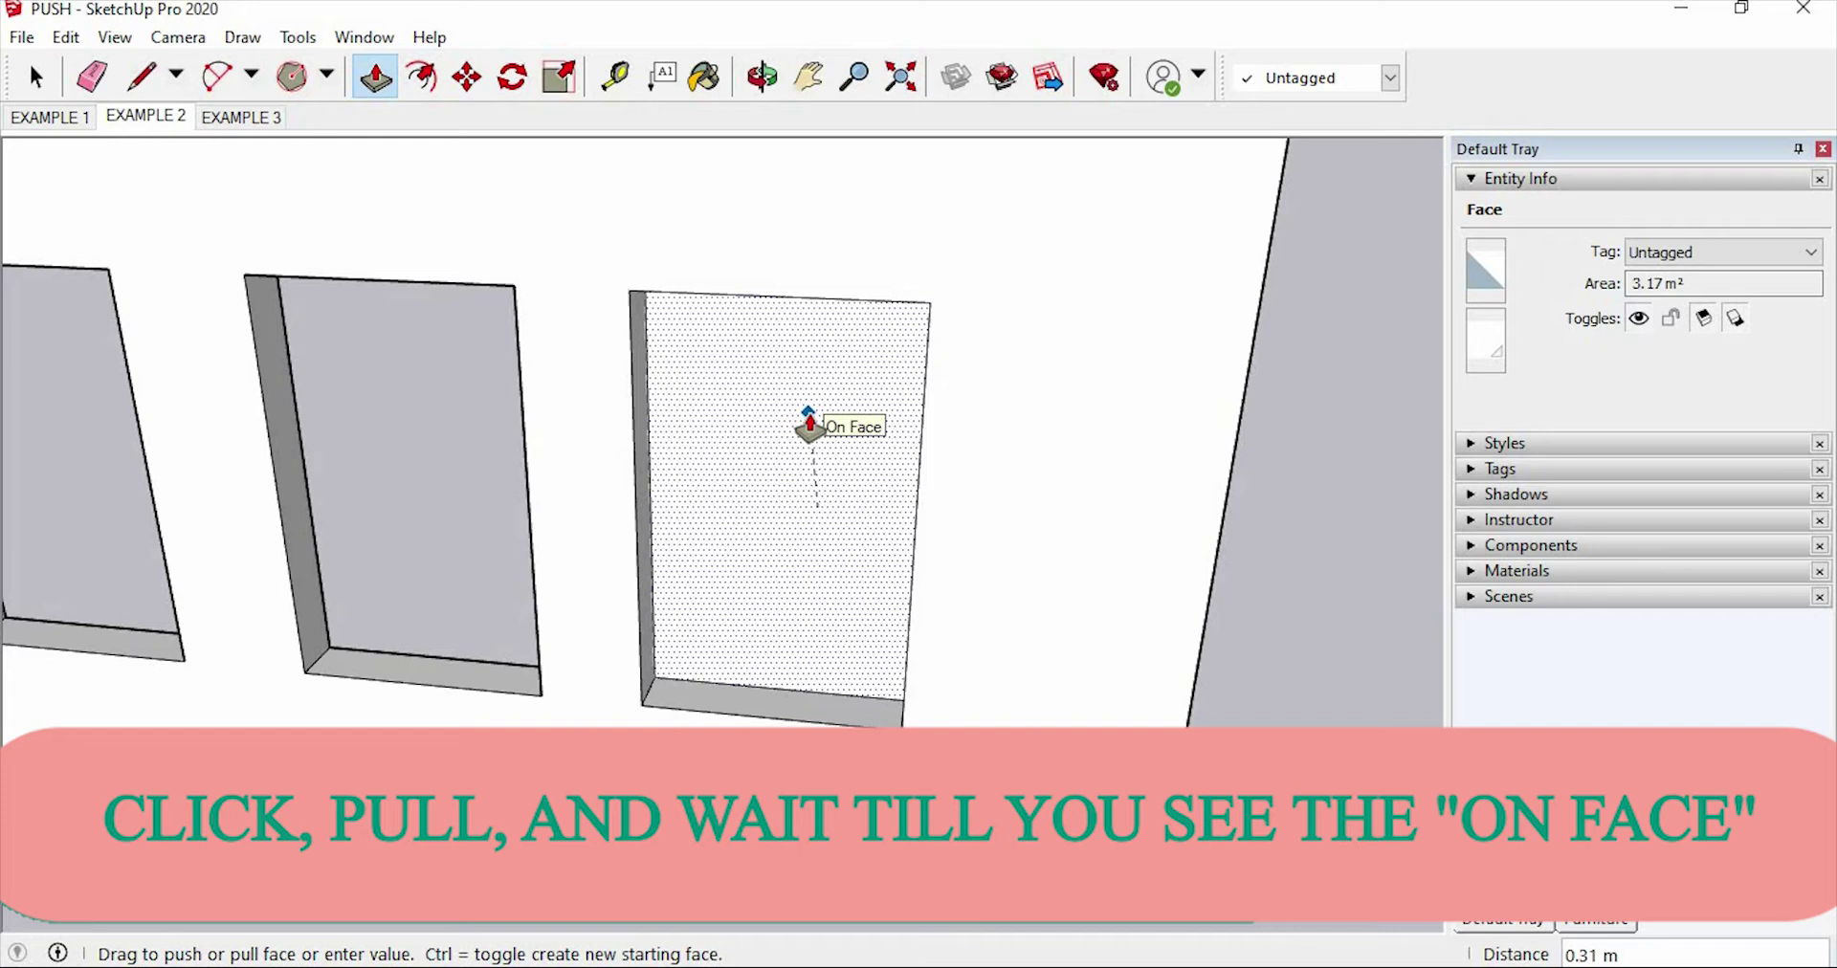
pyautogui.click(810, 421)
# Step: Push the wall face back to zero thickness so the wall disappears
pyautogui.moveTo(792, 521); pyautogui.dragTo(660, 617, button='middle')
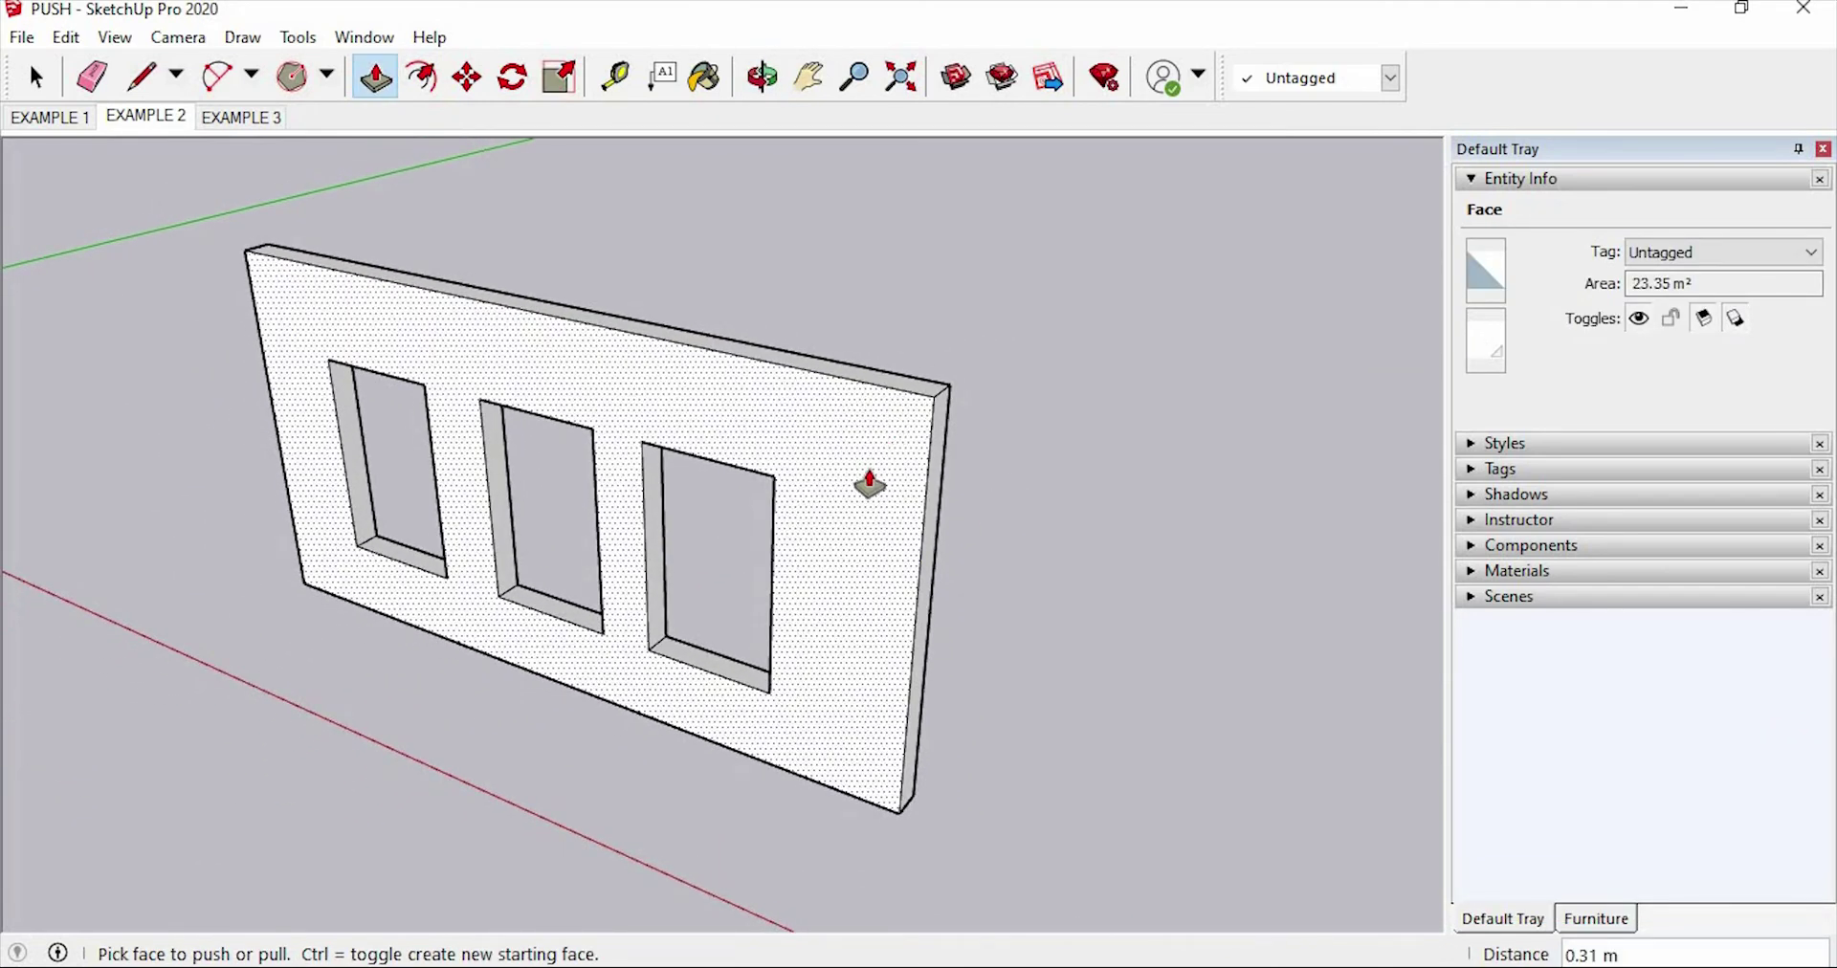
pyautogui.click(869, 485)
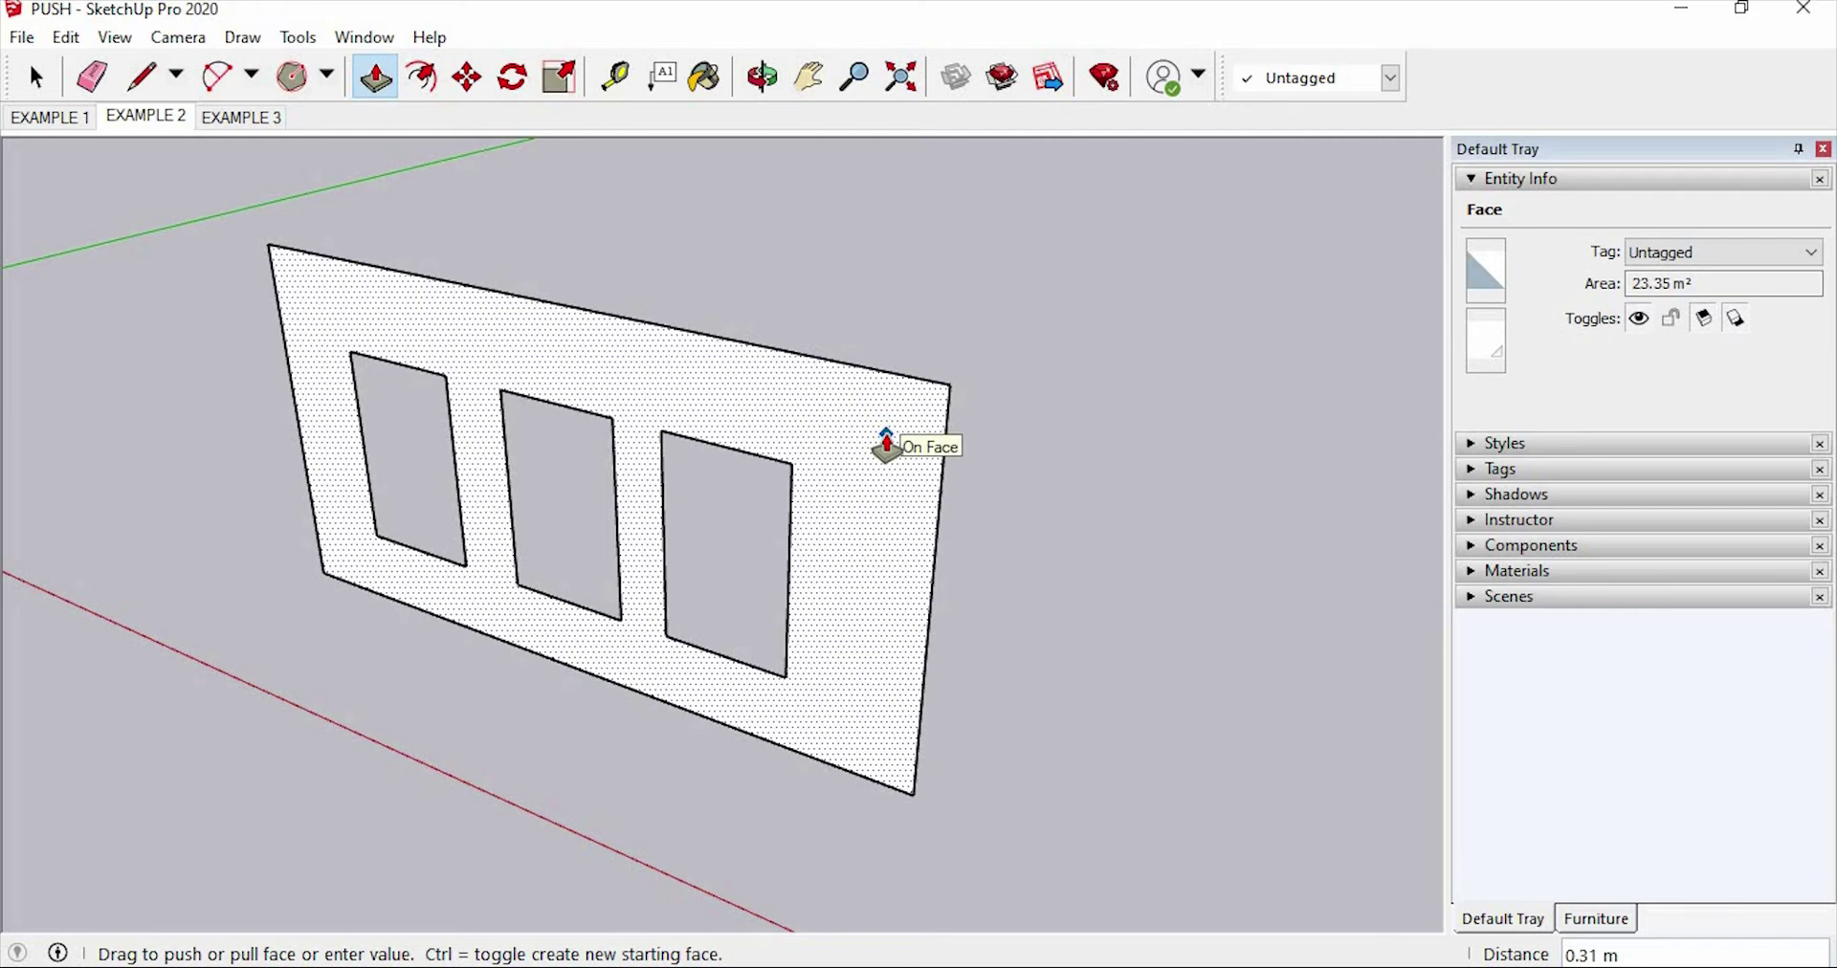
pyautogui.click(886, 442)
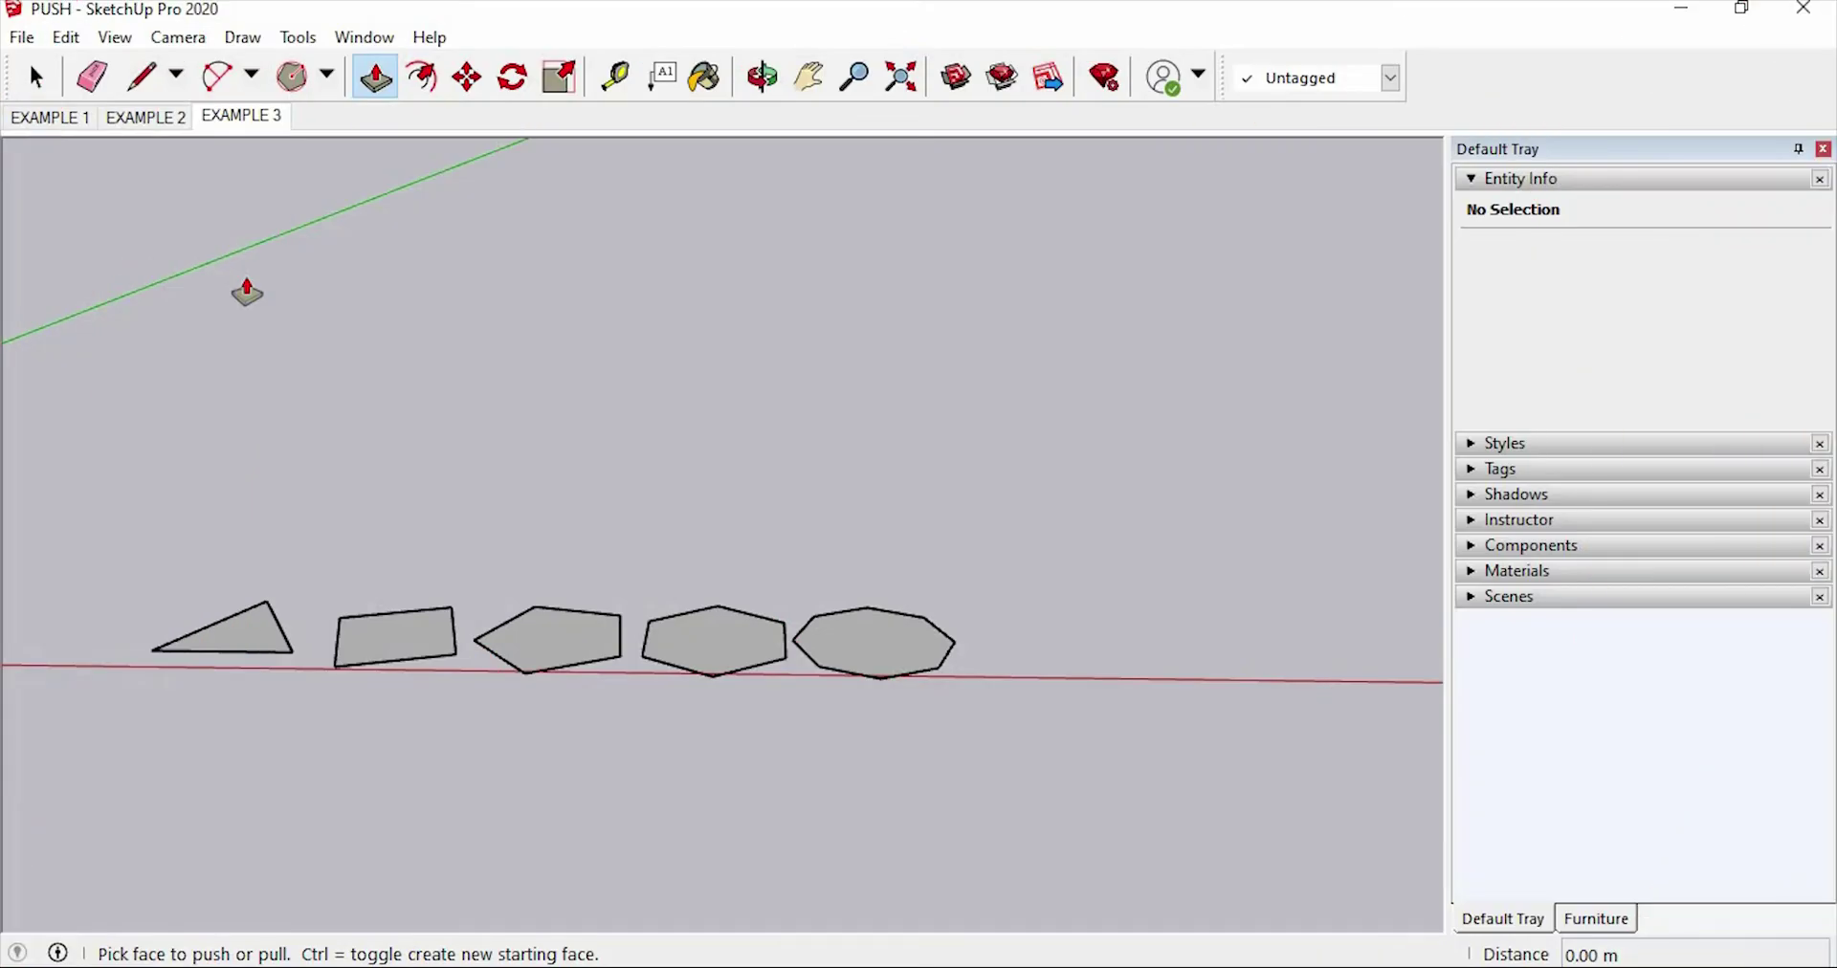
# Step: Pull the triangle up, then double-click the four-sided shape, pentagon, hexagon and octagon to match
pyautogui.moveTo(246, 633); pyautogui.dragTo(230, 376)
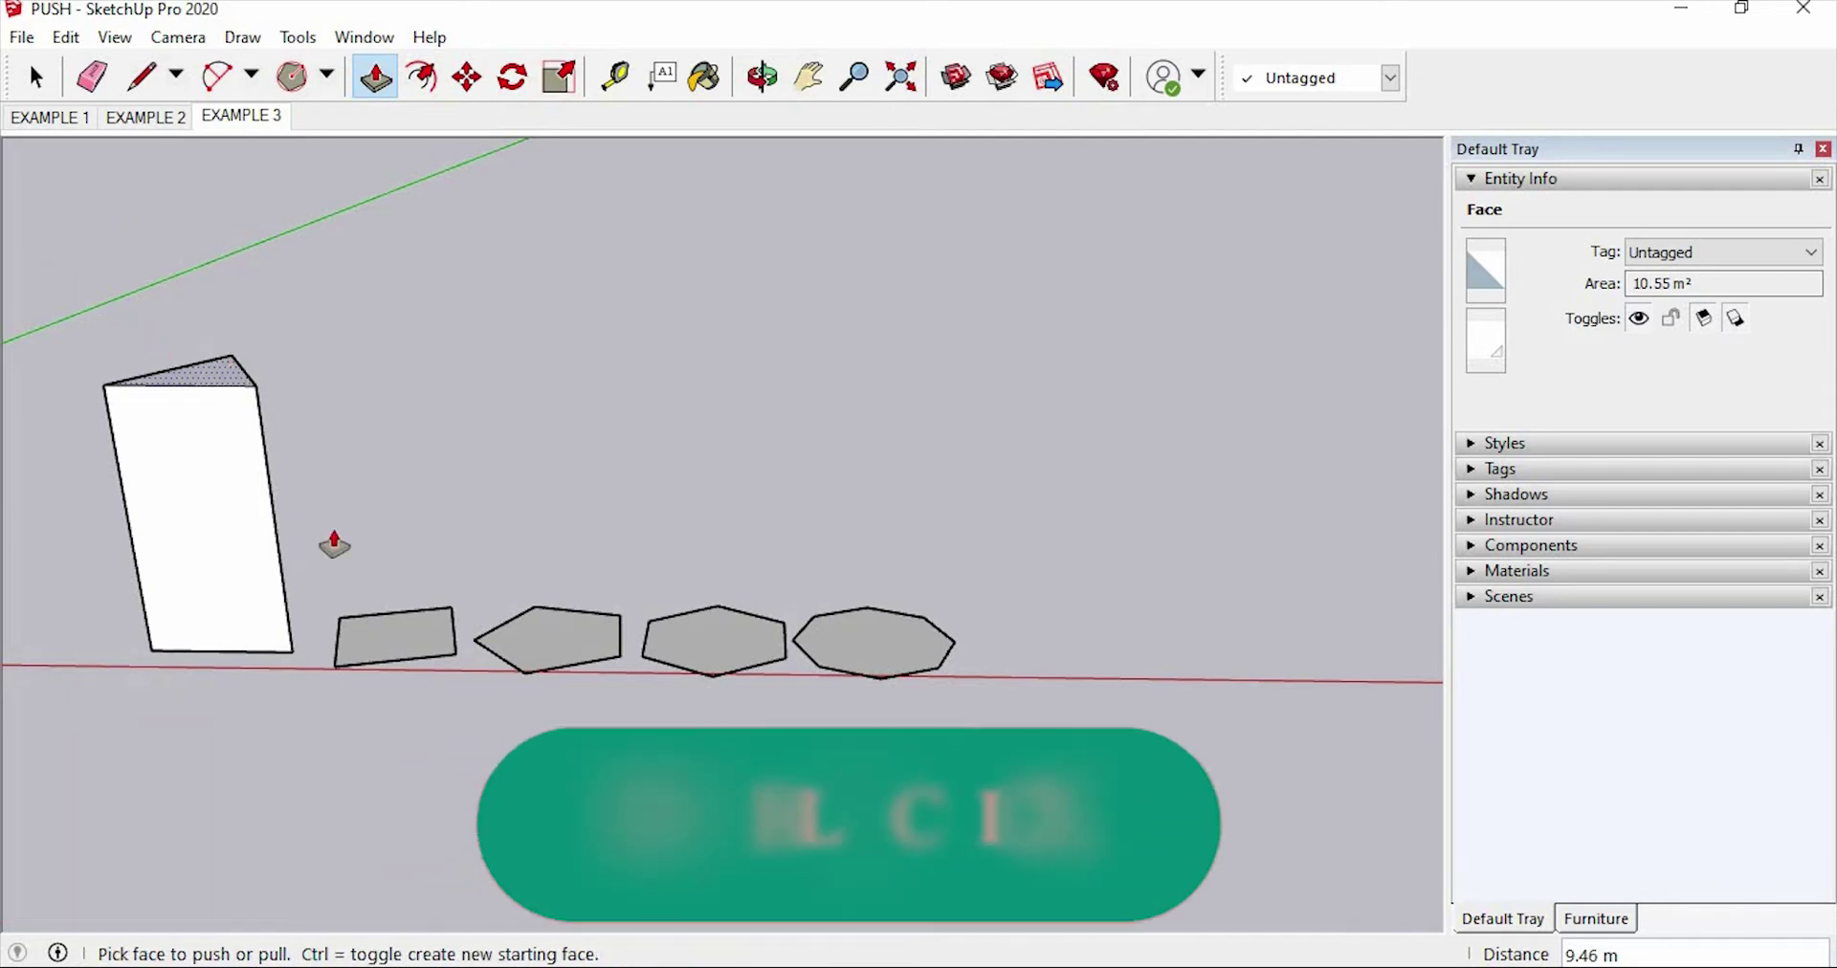
pyautogui.doubleClick(380, 641)
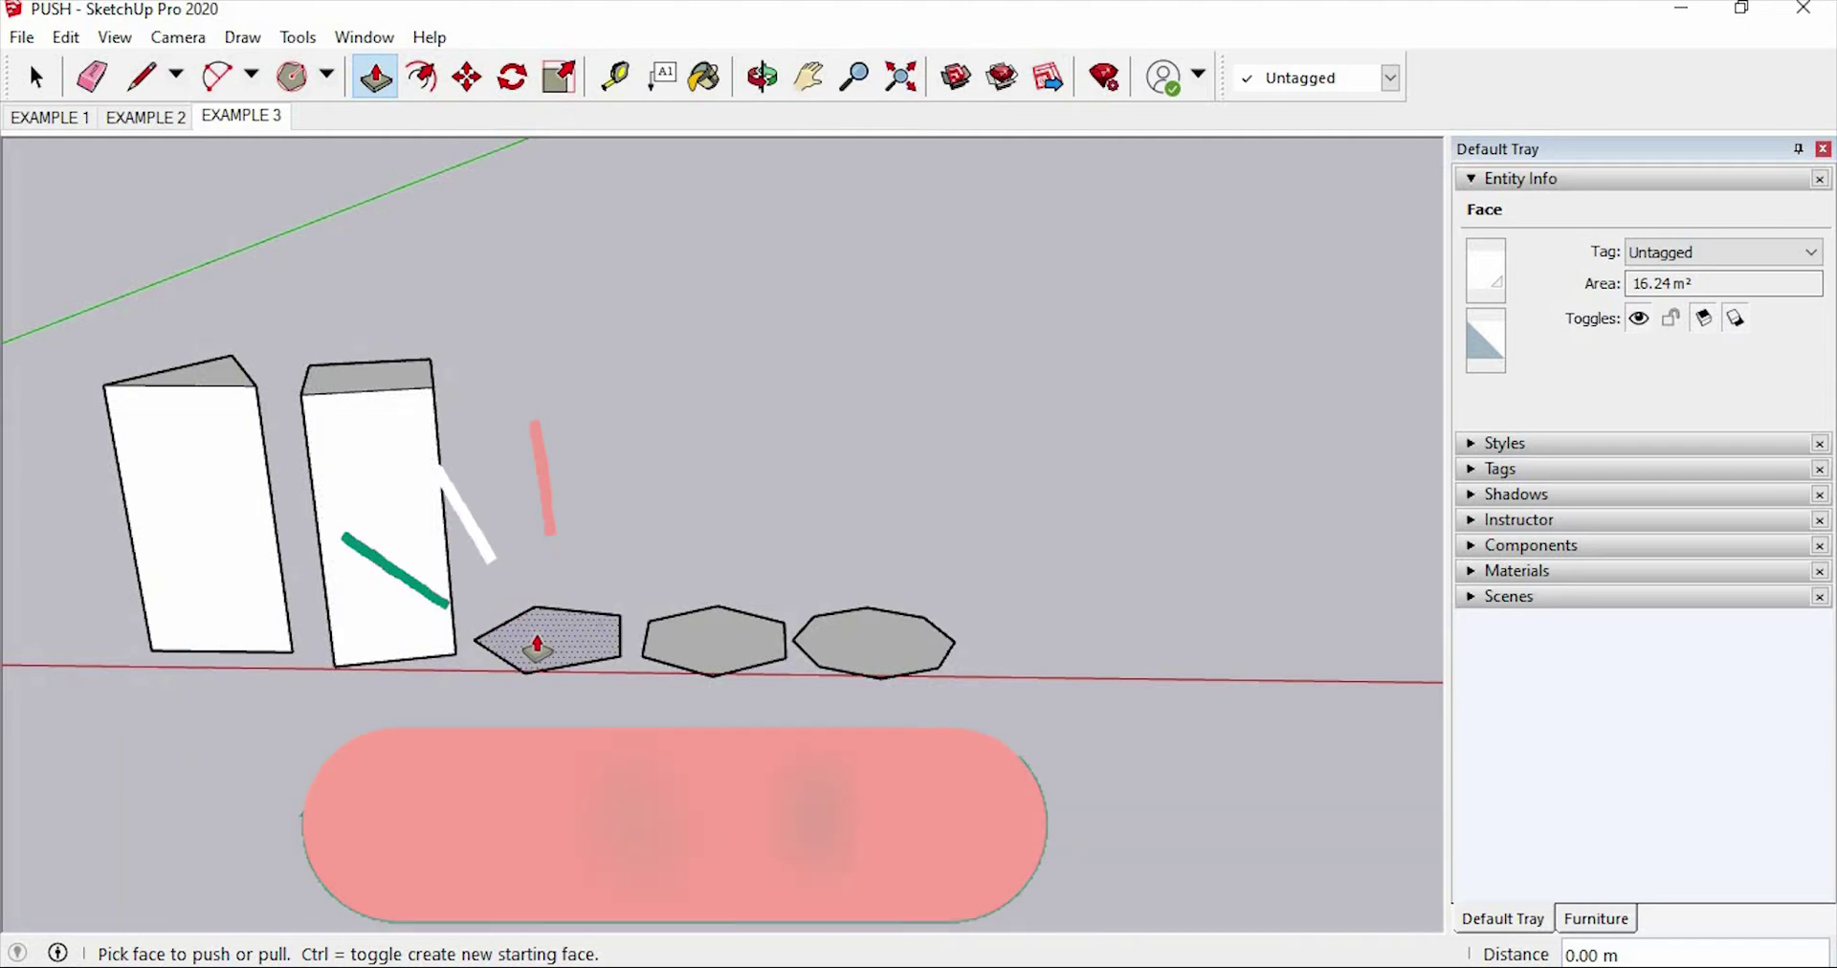
pyautogui.doubleClick(526, 641)
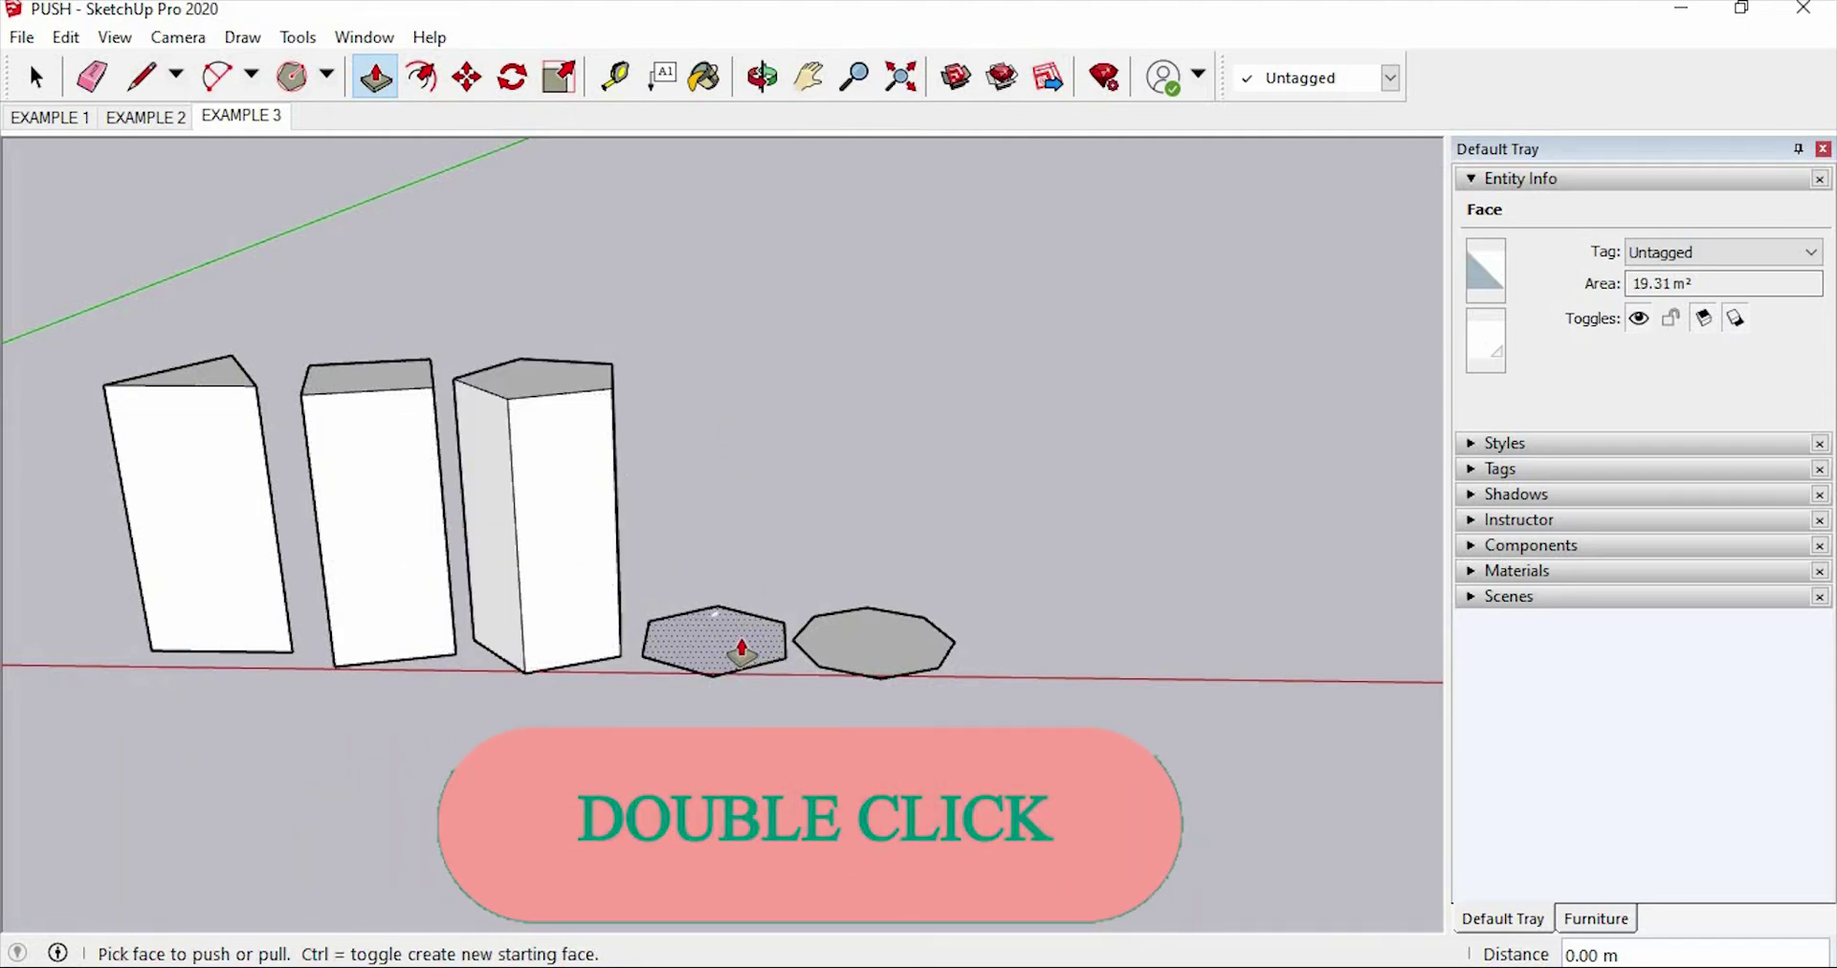
pyautogui.doubleClick(742, 653)
pyautogui.moveTo(545, 607); pyautogui.dragTo(835, 648, button='middle')
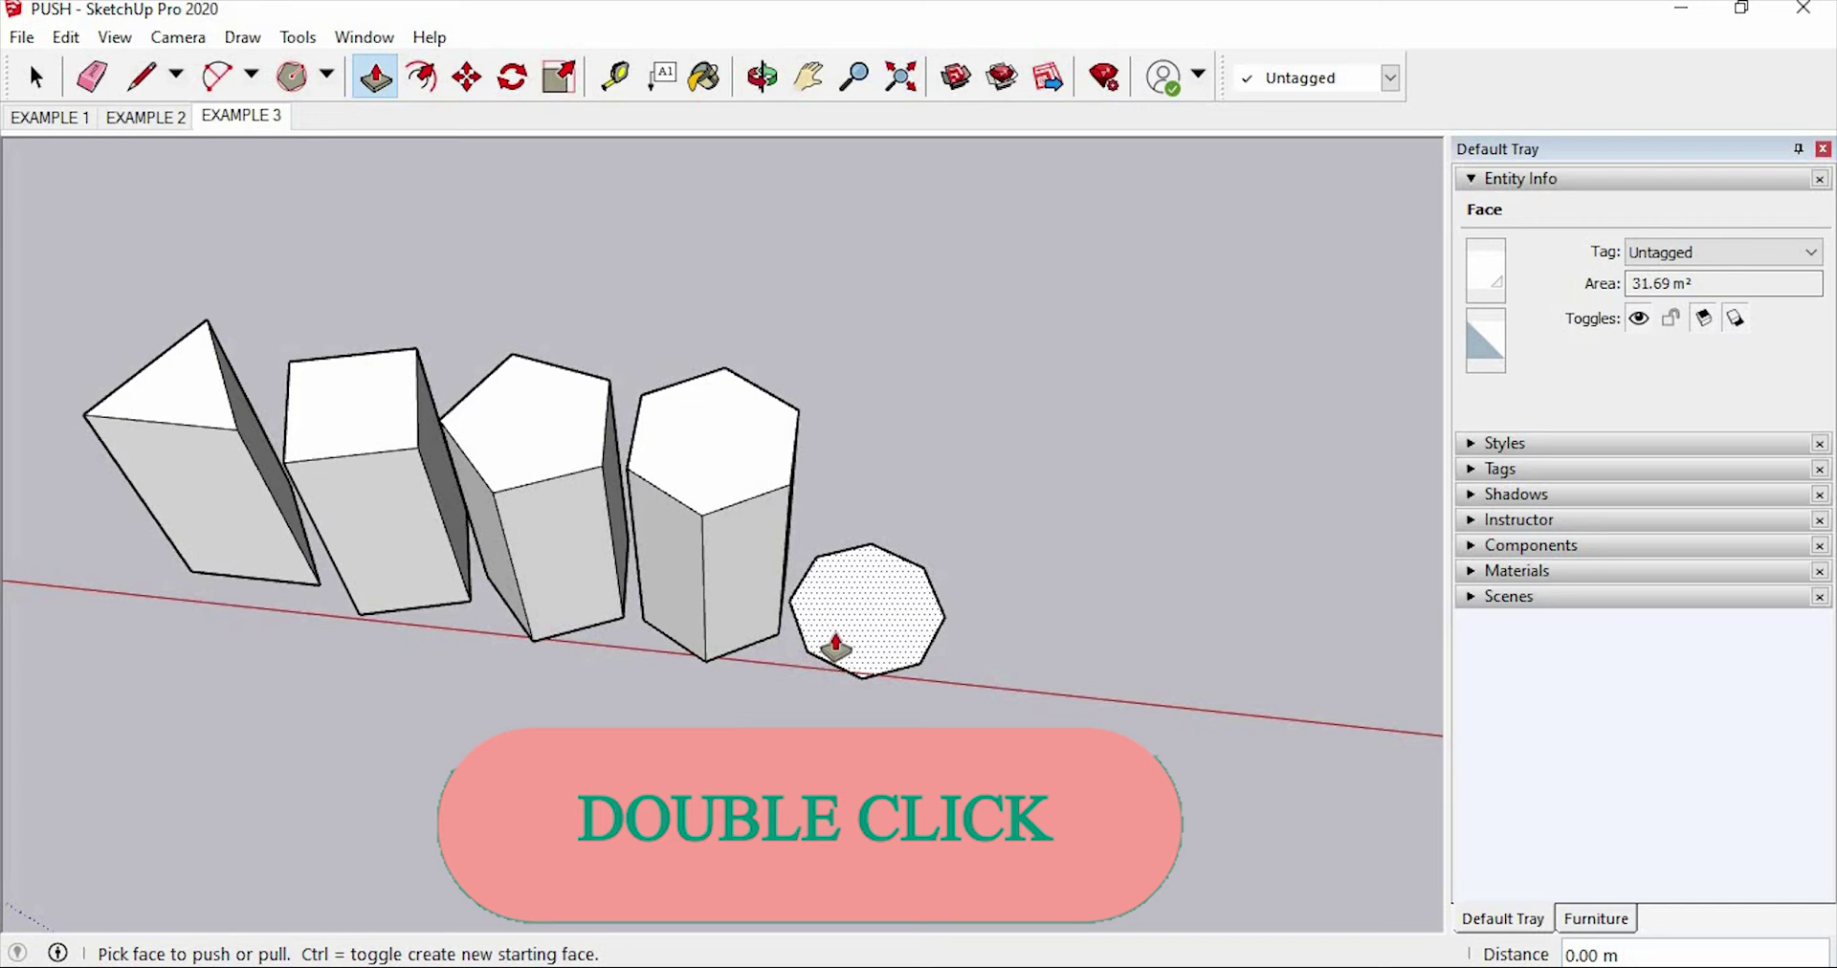
pyautogui.doubleClick(867, 633)
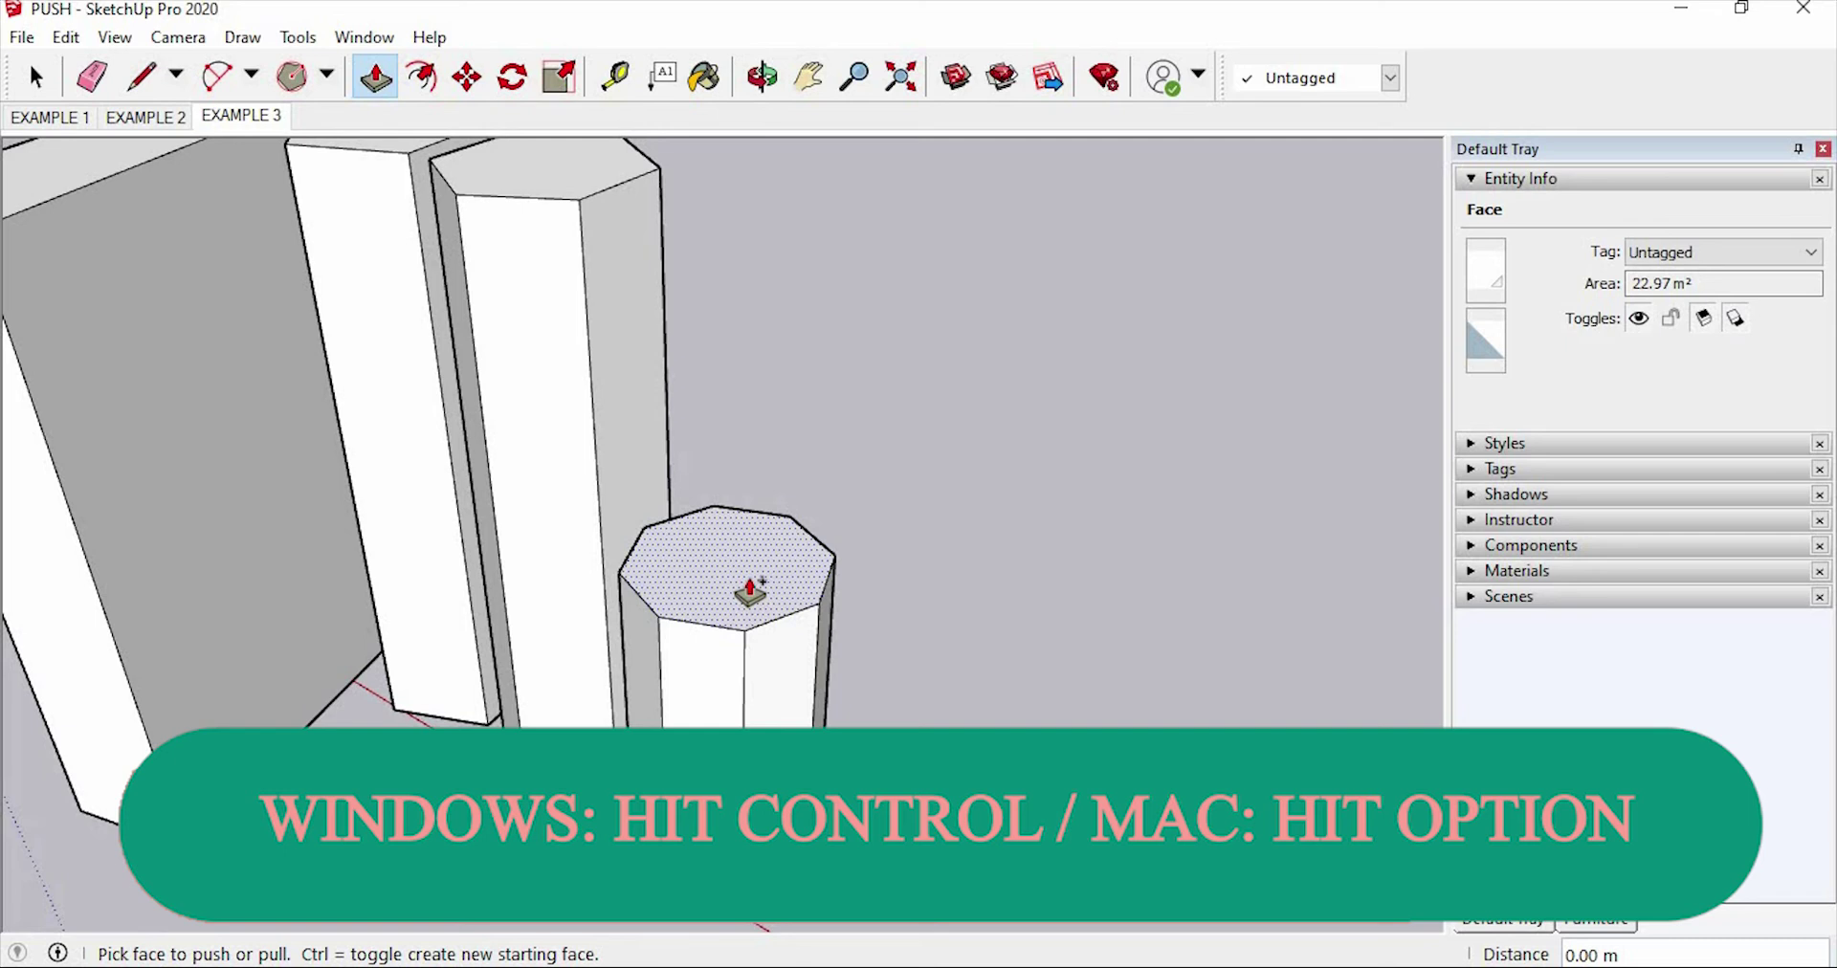
# Step: Ctrl+Push/Pull the octagon top upward to stack a new section on the prism
pyautogui.press('ctrl')
pyautogui.moveTo(750, 591); pyautogui.dragTo(744, 280)
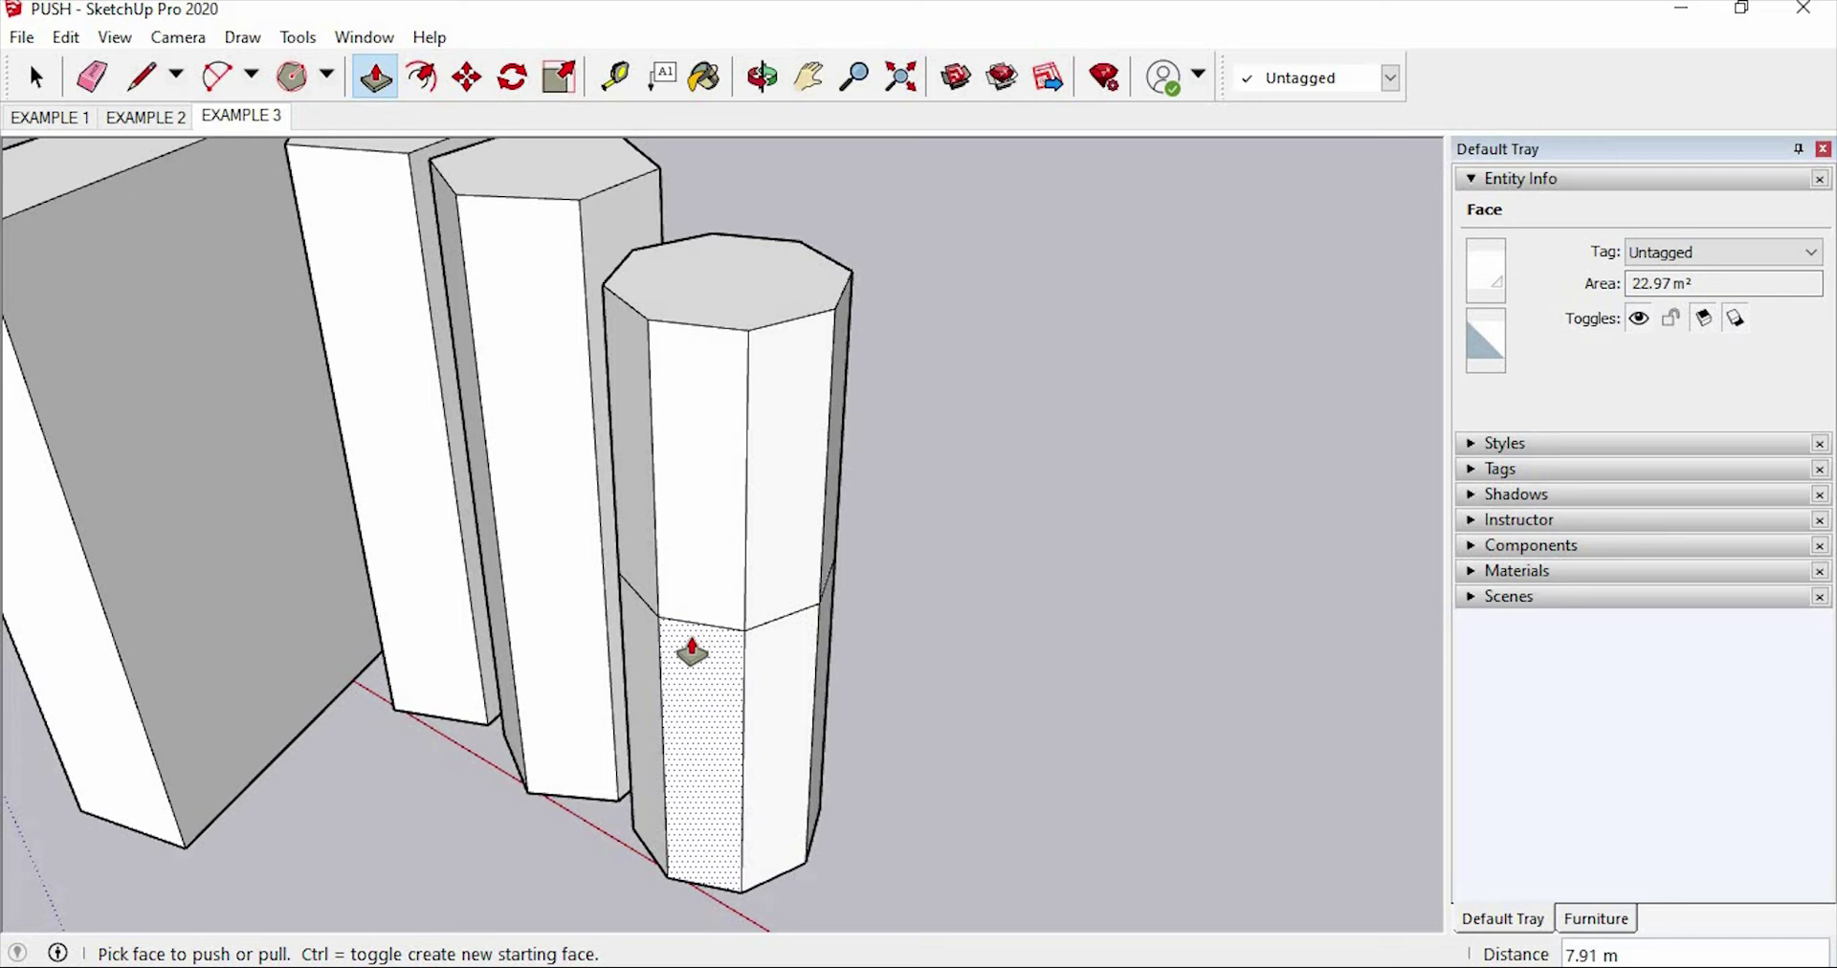
pyautogui.scroll(6, 689, 648)
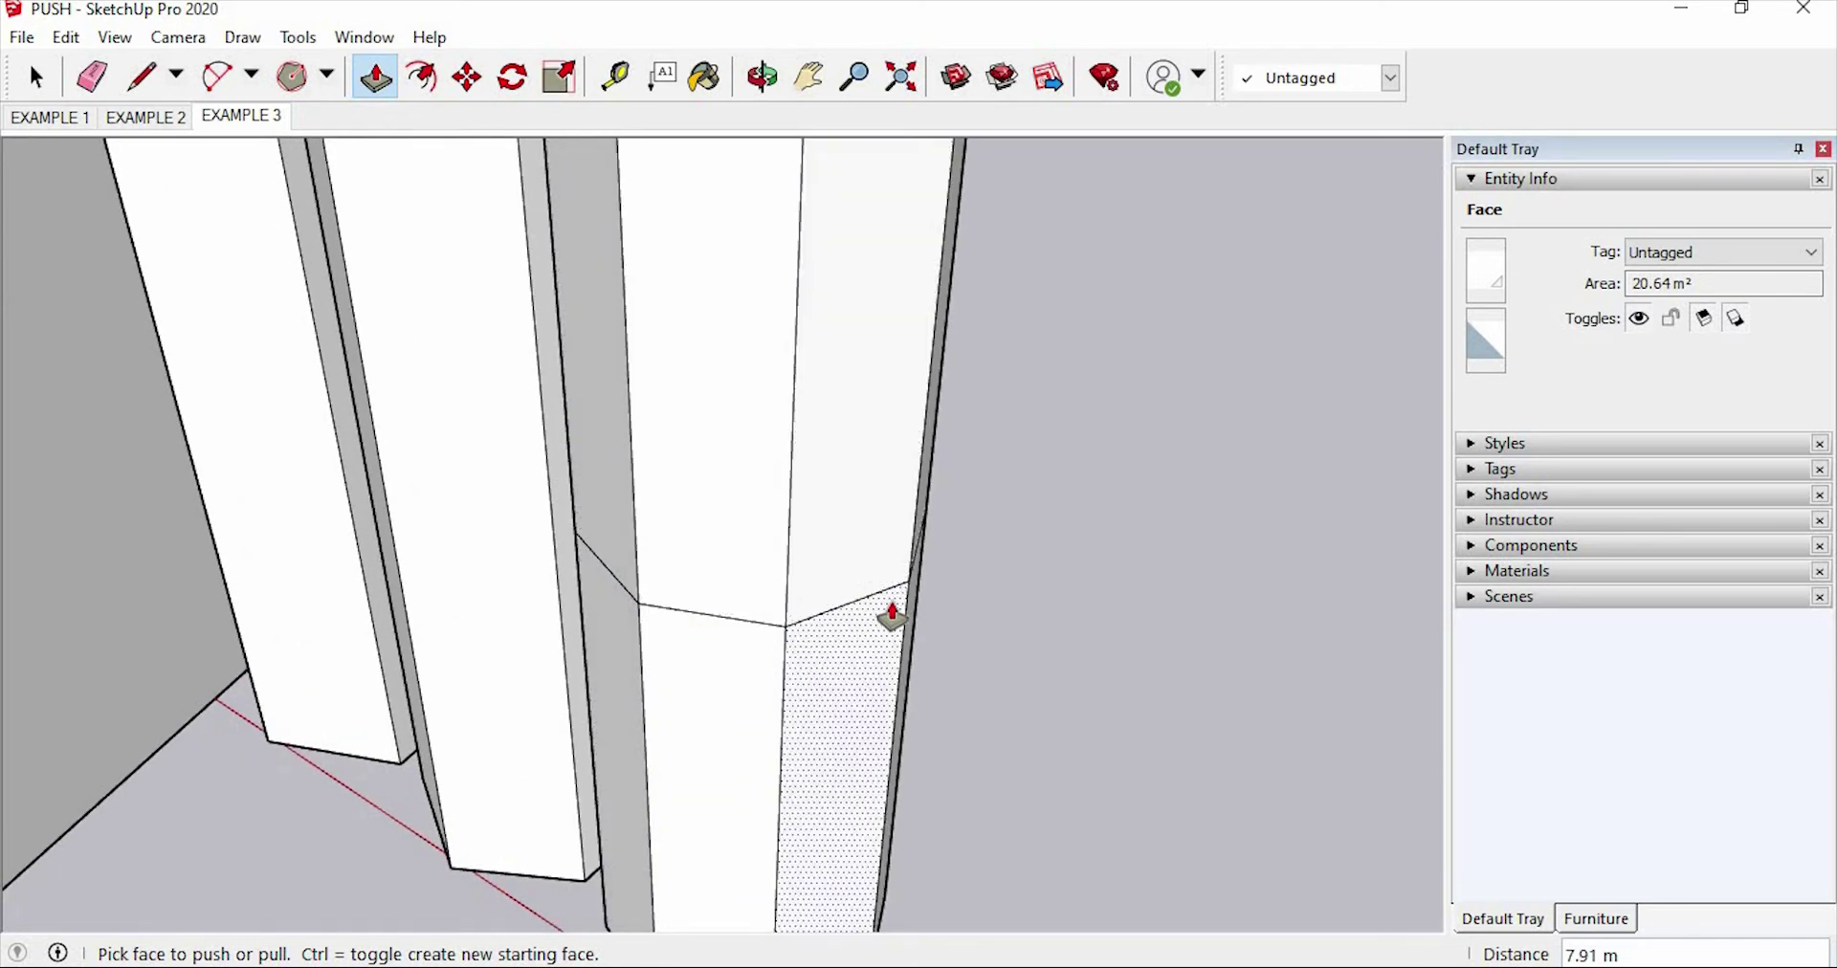
pyautogui.moveTo(894, 615)
pyautogui.mouseDown(button='middle')
pyautogui.moveTo(554, 619)
pyautogui.moveTo(484, 590)
pyautogui.mouseUp(button='middle')
pyautogui.moveTo(610, 575); pyautogui.dragTo(480, 450, button='middle')
pyautogui.moveTo(463, 648); pyautogui.dragTo(951, 648, button='middle')
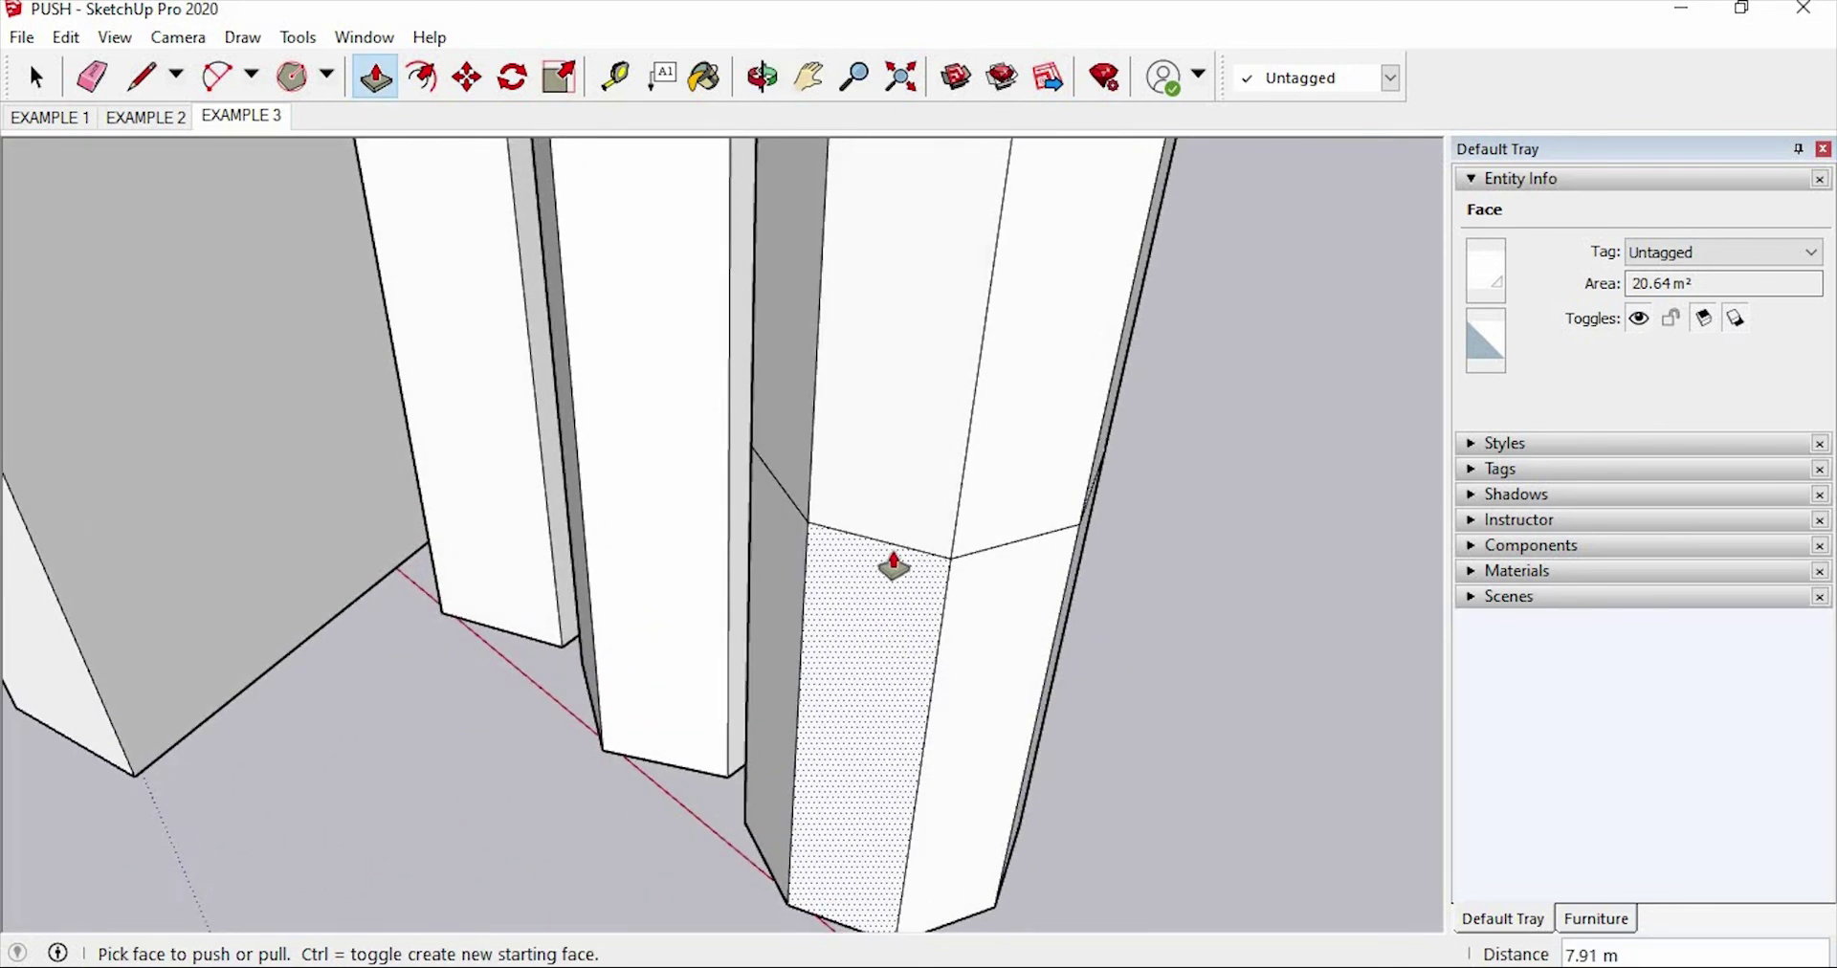
# Step: Delete the prism's upper side face and lower front face to reveal the hollow interior and shelf
pyautogui.press('space')
pyautogui.click(893, 446)
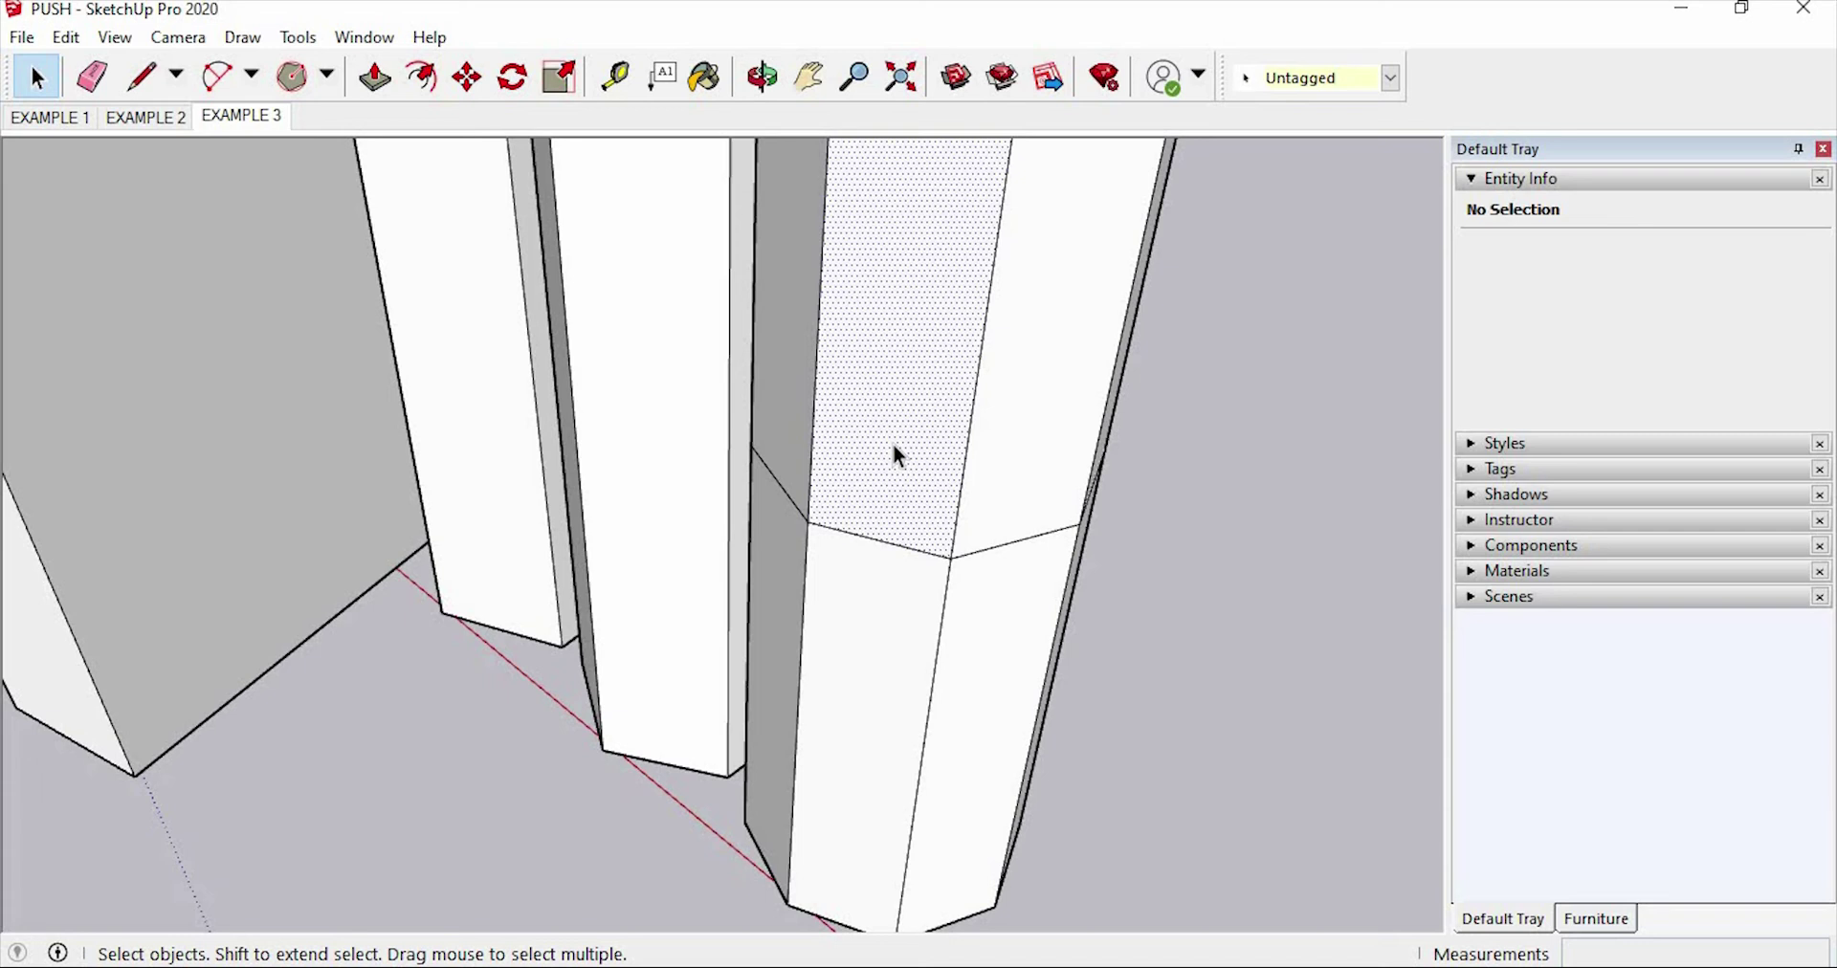
pyautogui.press('Delete')
pyautogui.click(871, 659)
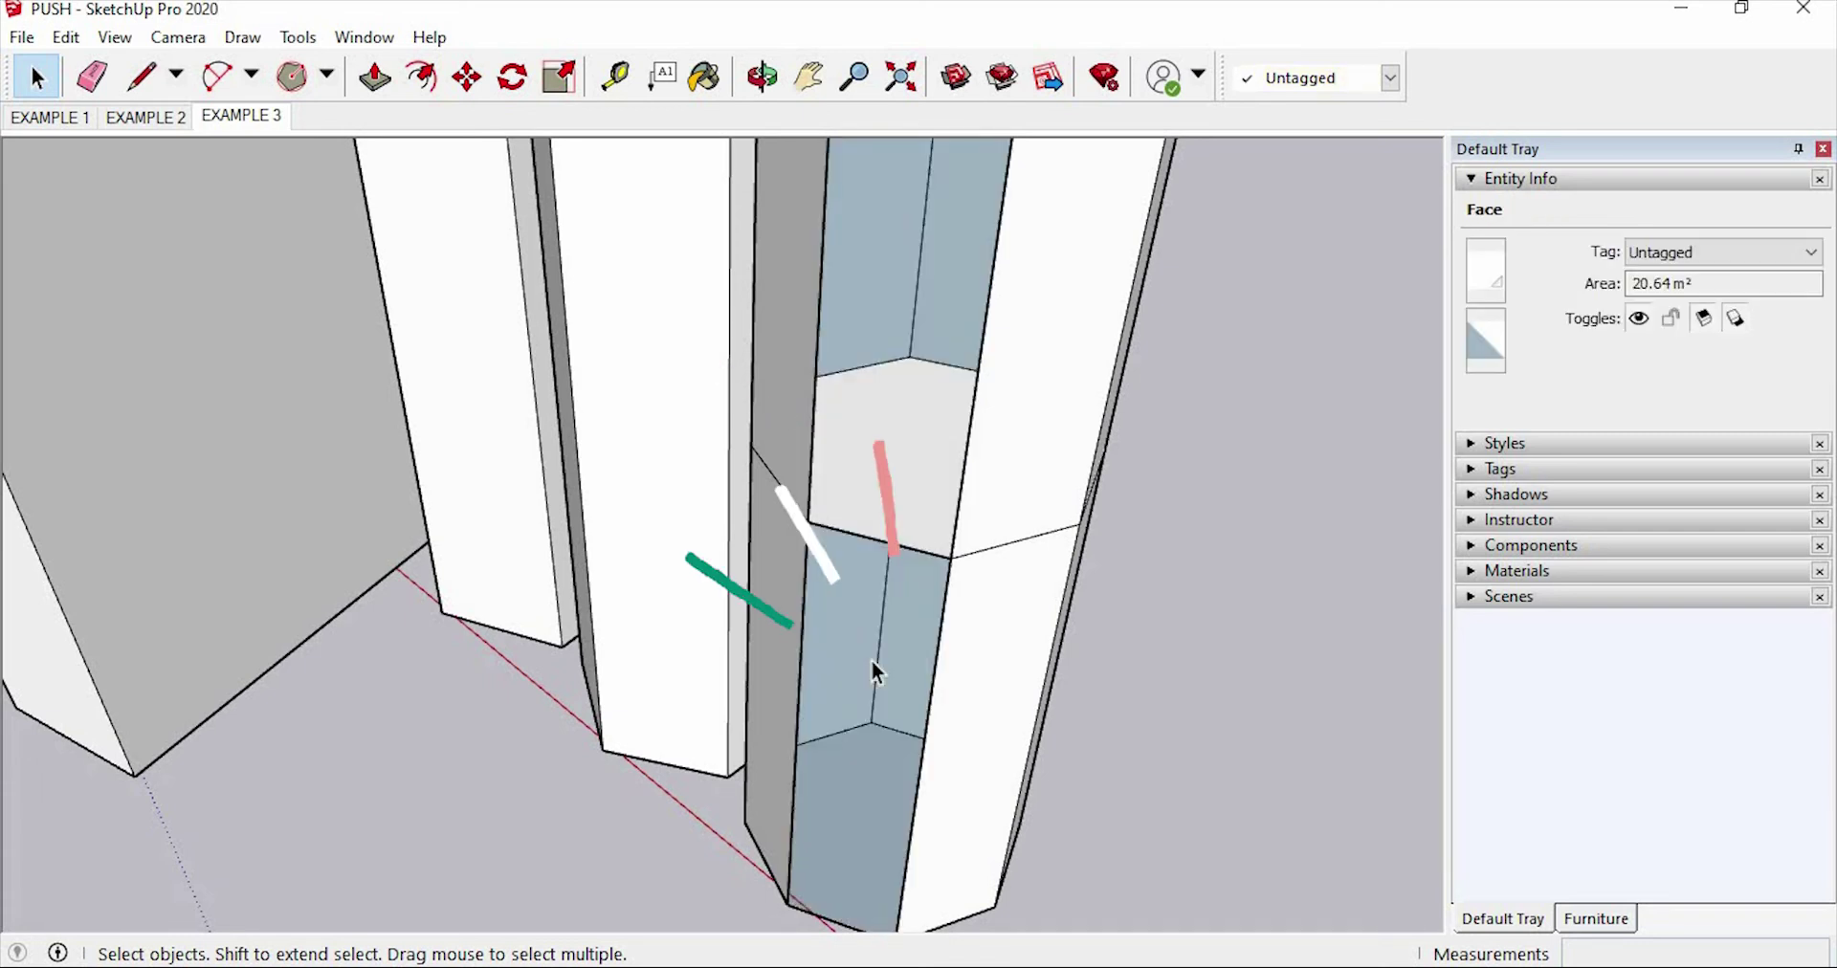
pyautogui.press('Delete')
pyautogui.moveTo(871, 658); pyautogui.dragTo(926, 637, button='middle')
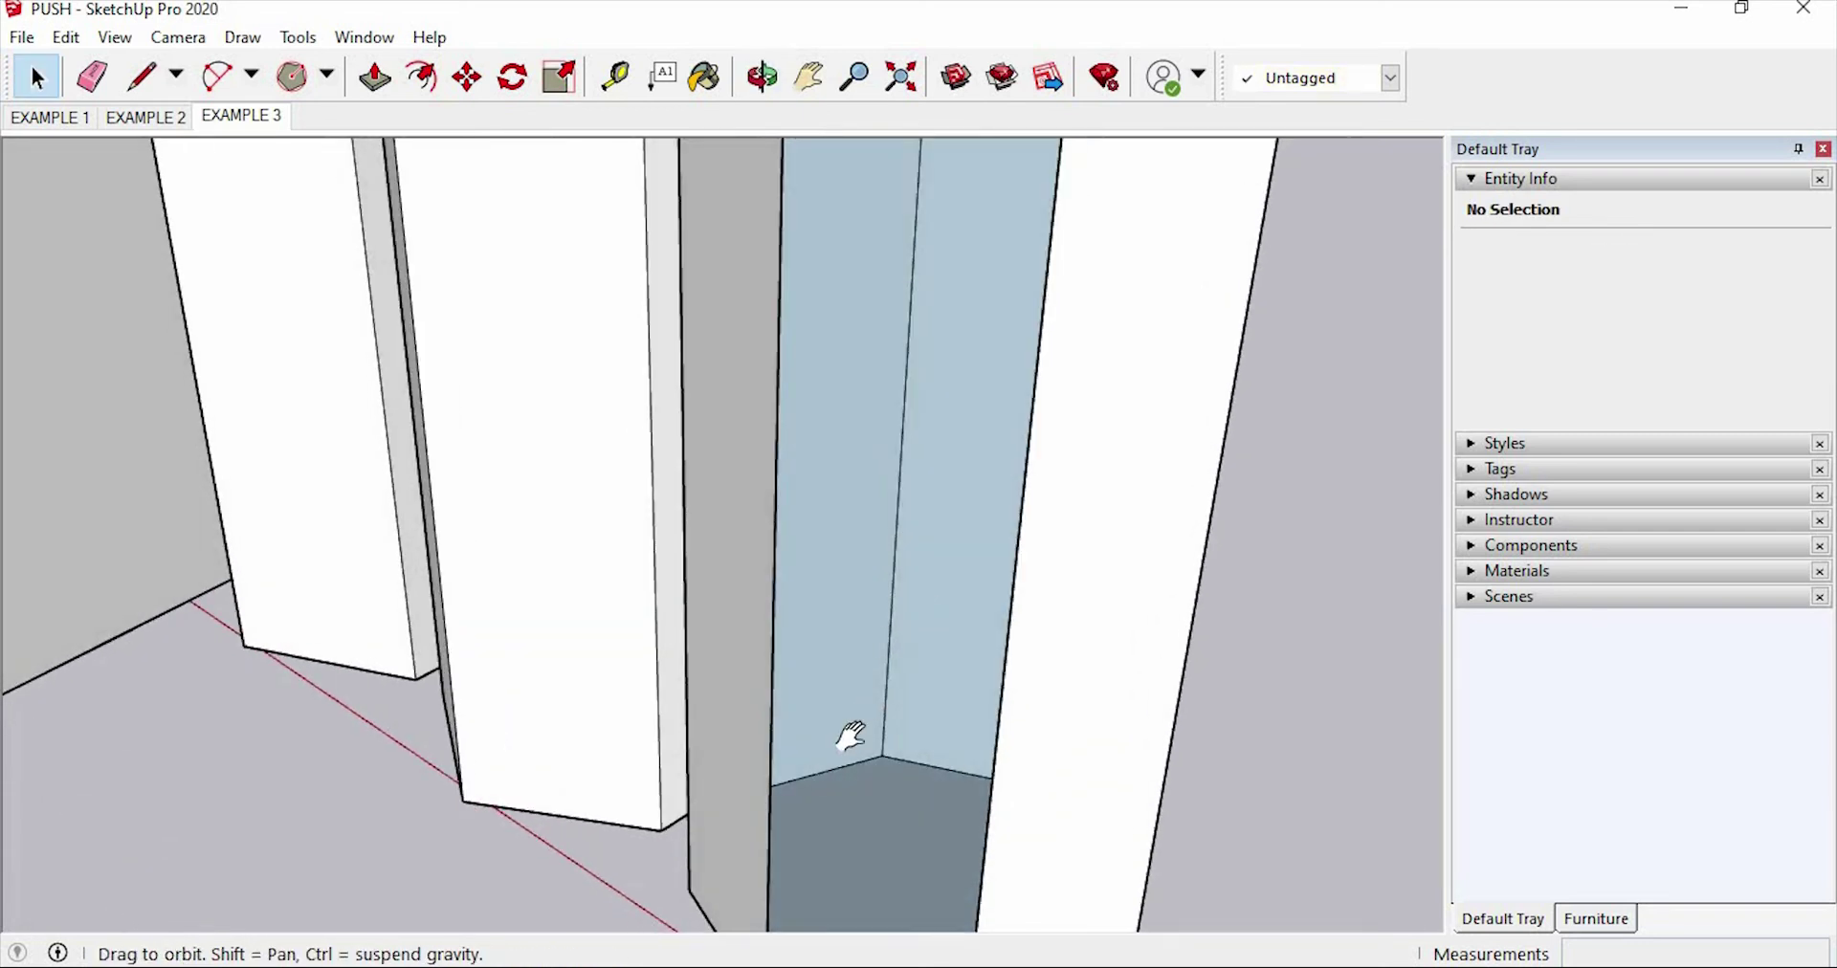
pyautogui.keyDown('shift'); pyautogui.moveTo(851, 737); pyautogui.dragTo(811, 519, button='middle'); pyautogui.keyUp('shift')
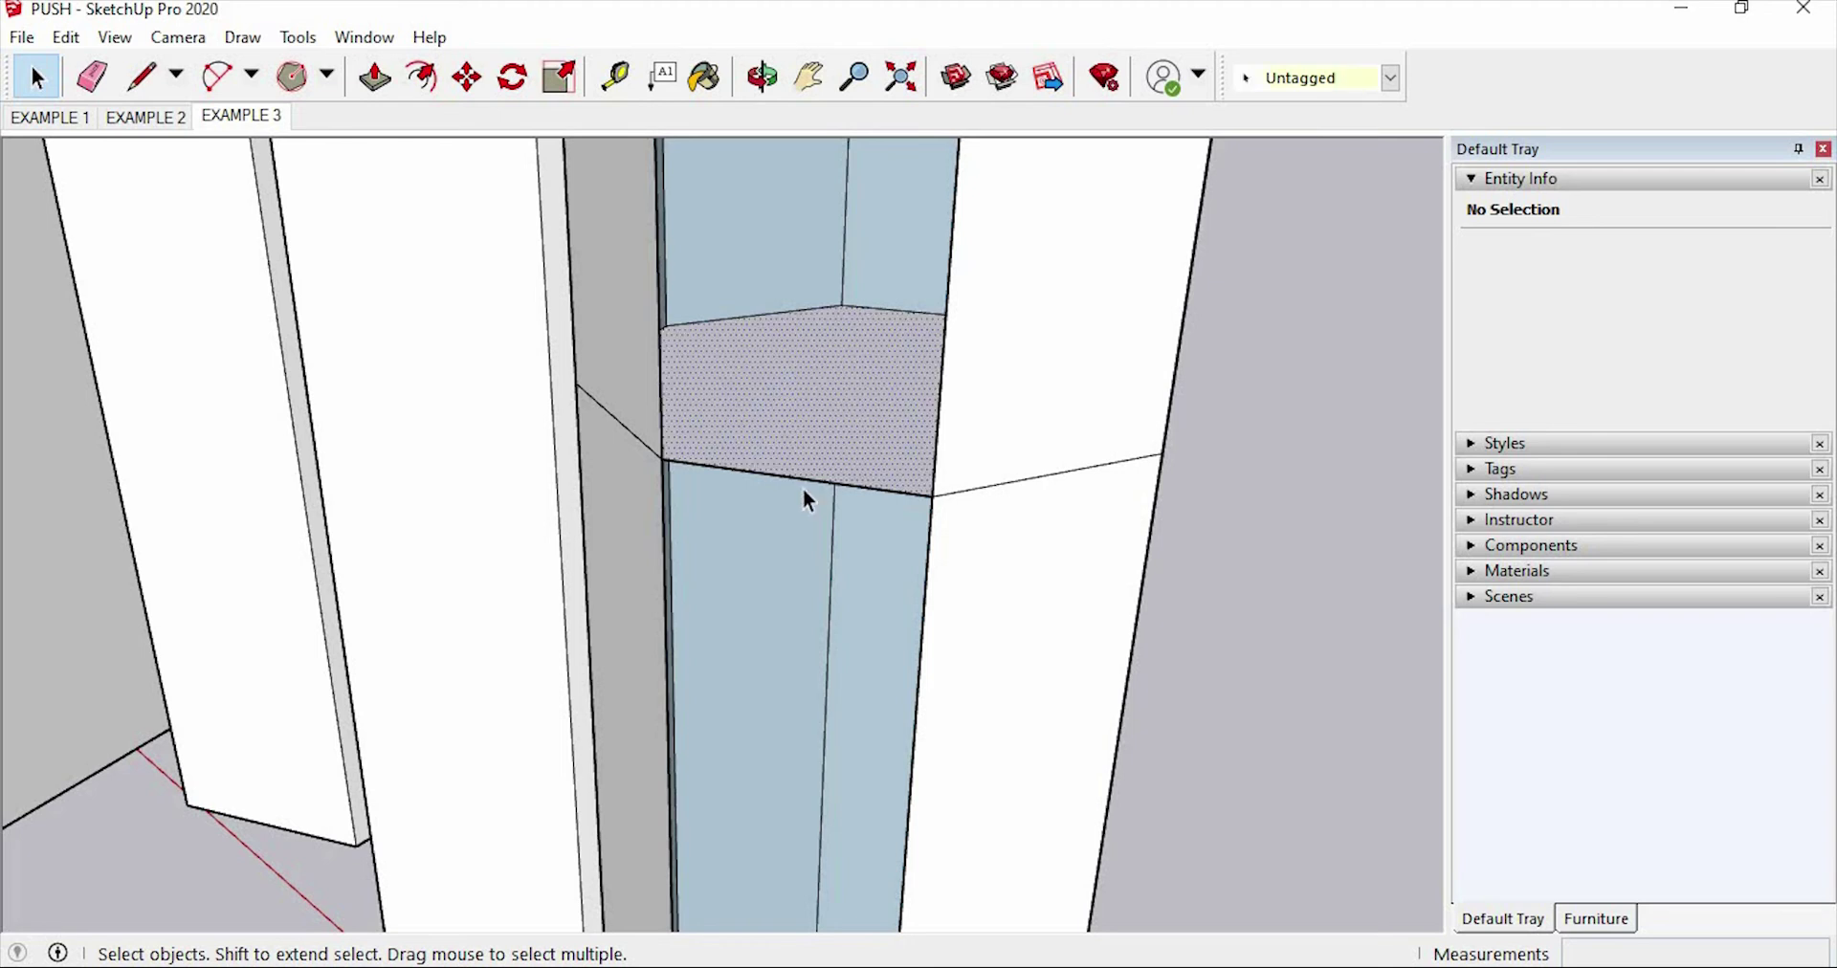